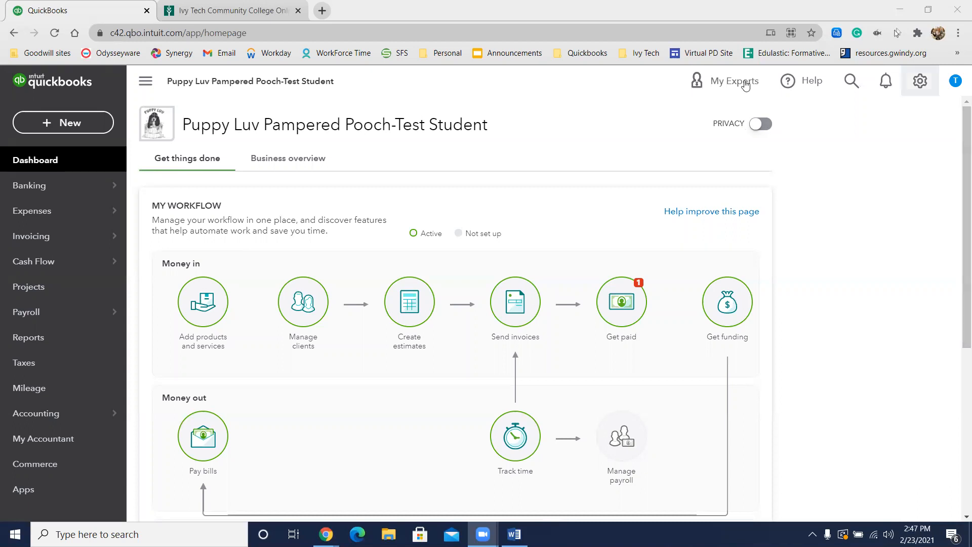
# Step: Start a new sales receipt
pyautogui.click(55, 121)
pyautogui.click(56, 124)
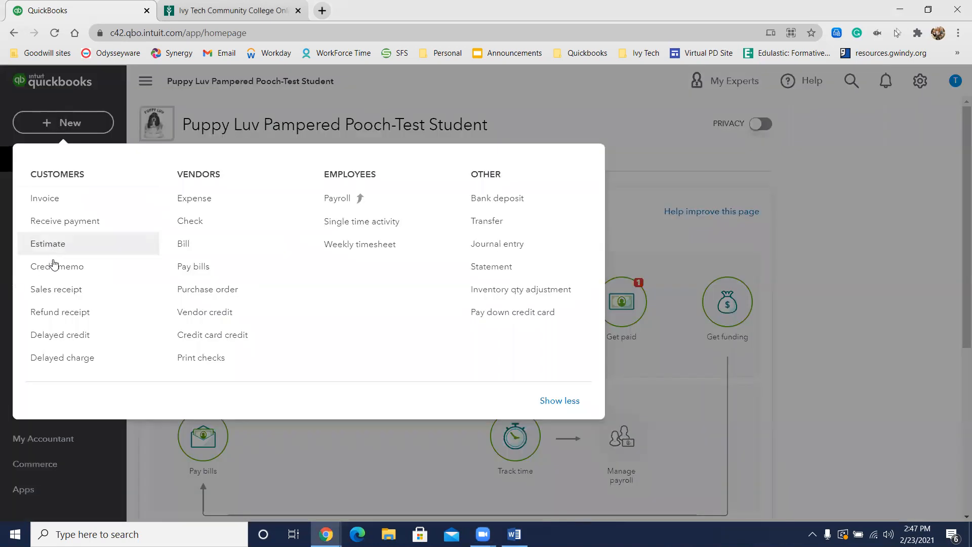
pyautogui.click(58, 288)
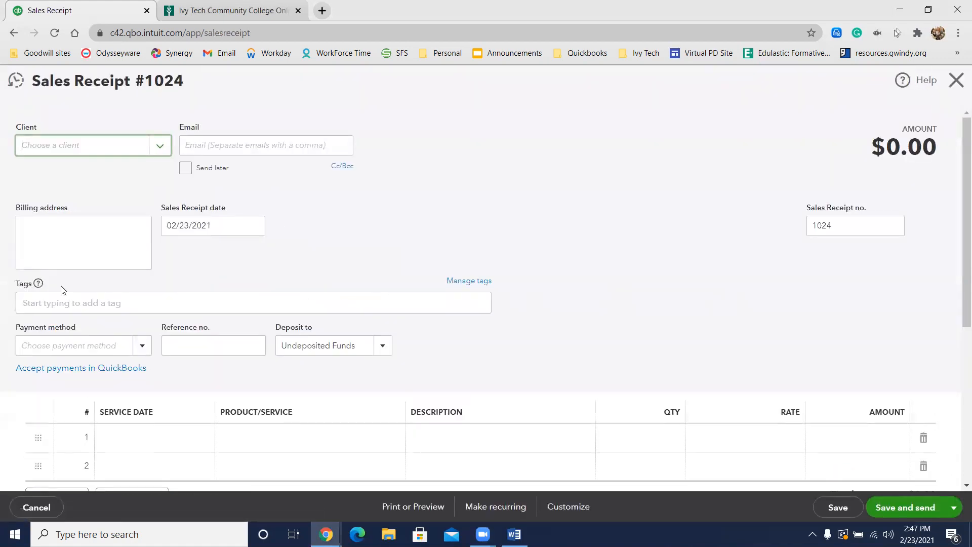
# Step: Enter the client's full name on the sales receipt and save it as a new client
pyautogui.click(61, 150)
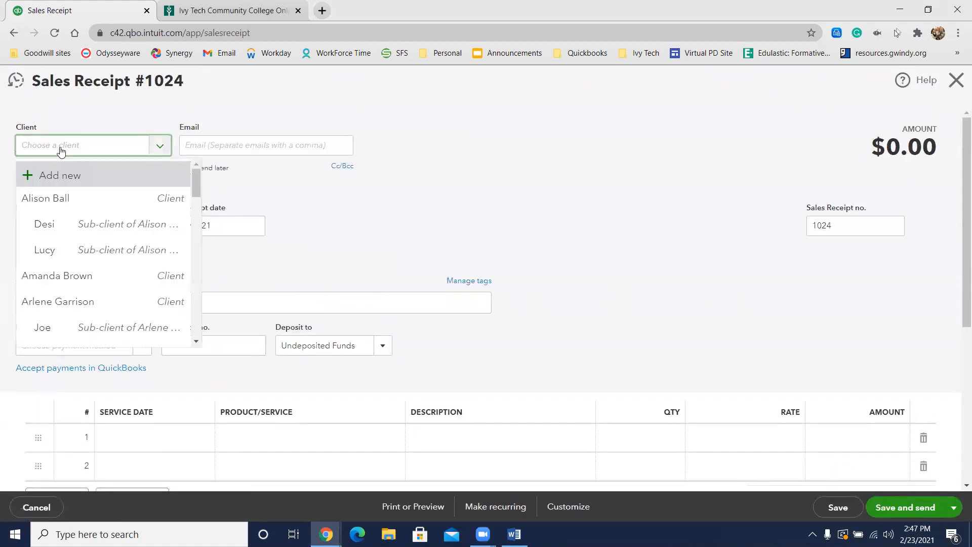
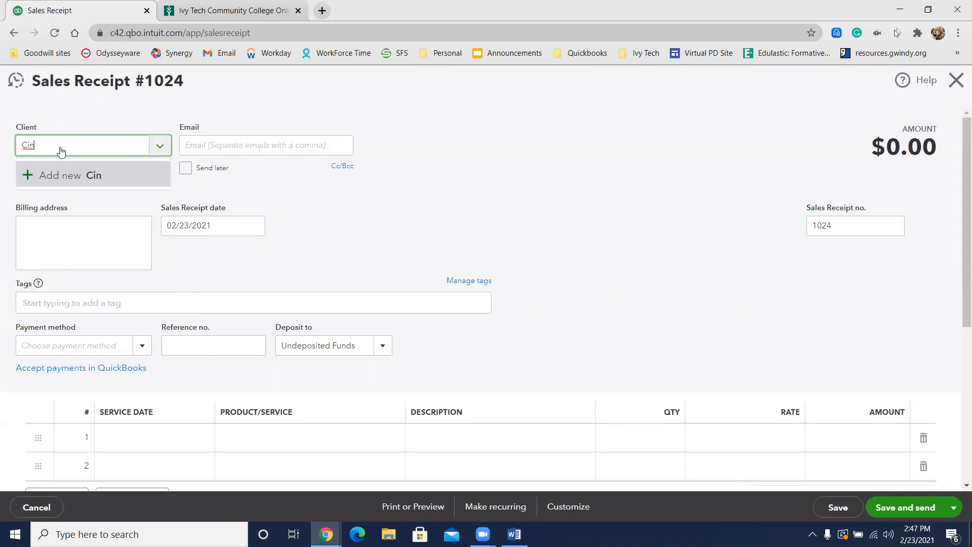
pyautogui.click(78, 180)
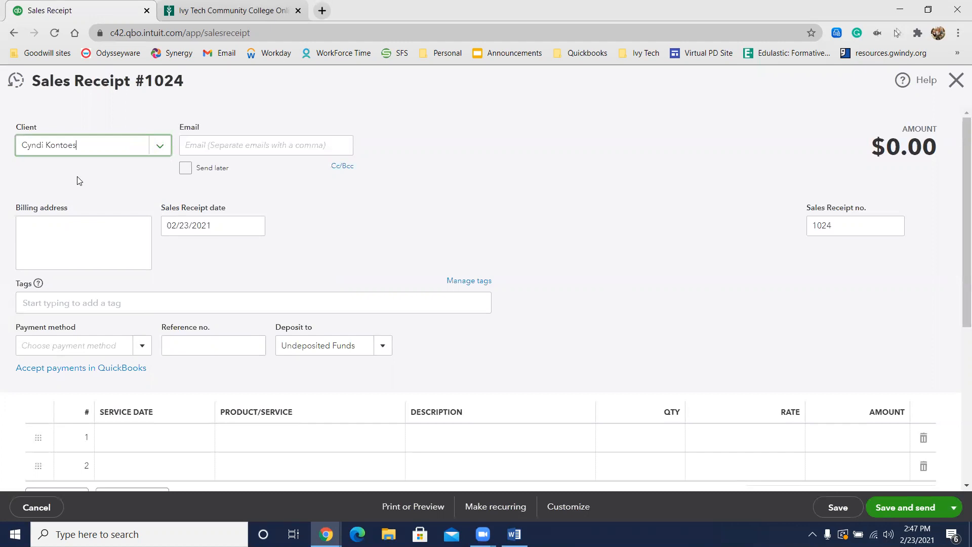
pyautogui.click(186, 252)
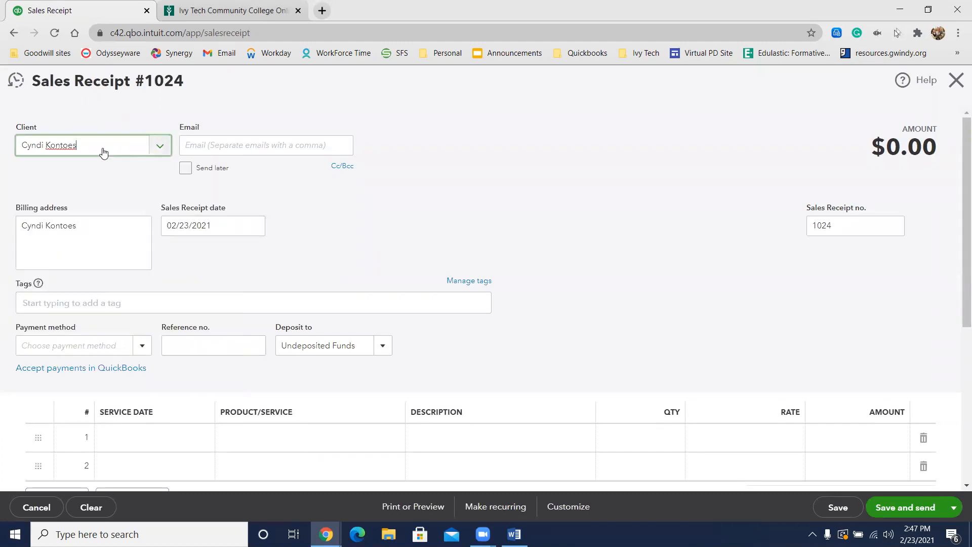
# Step: Append the pet name "Pal" after a colon to the client's name and open the detailed information form for this new client
pyautogui.write(':Pal')
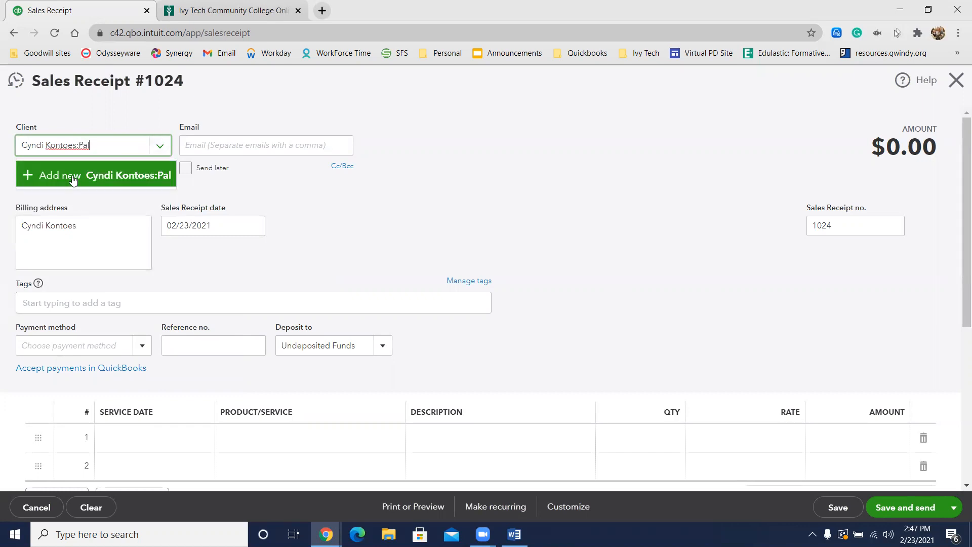
pyautogui.click(73, 178)
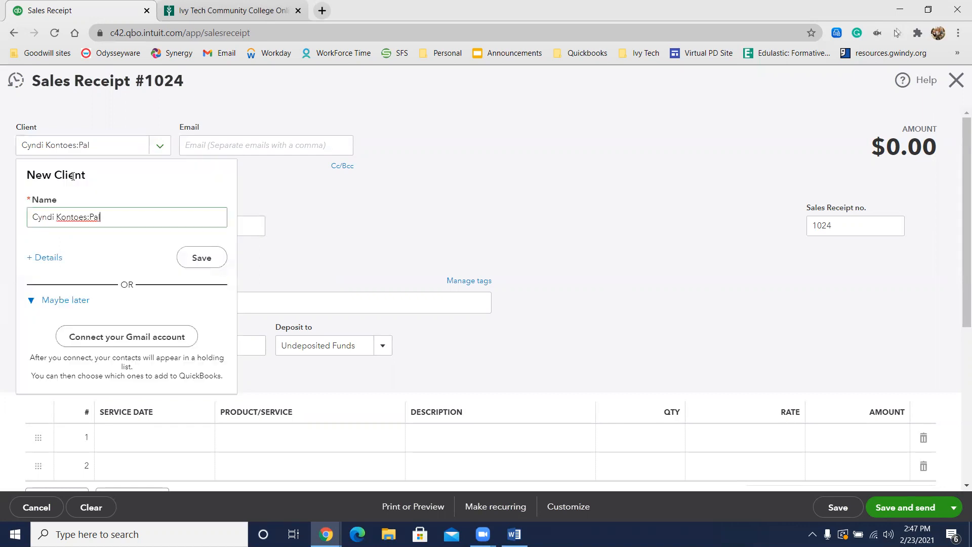
pyautogui.click(50, 259)
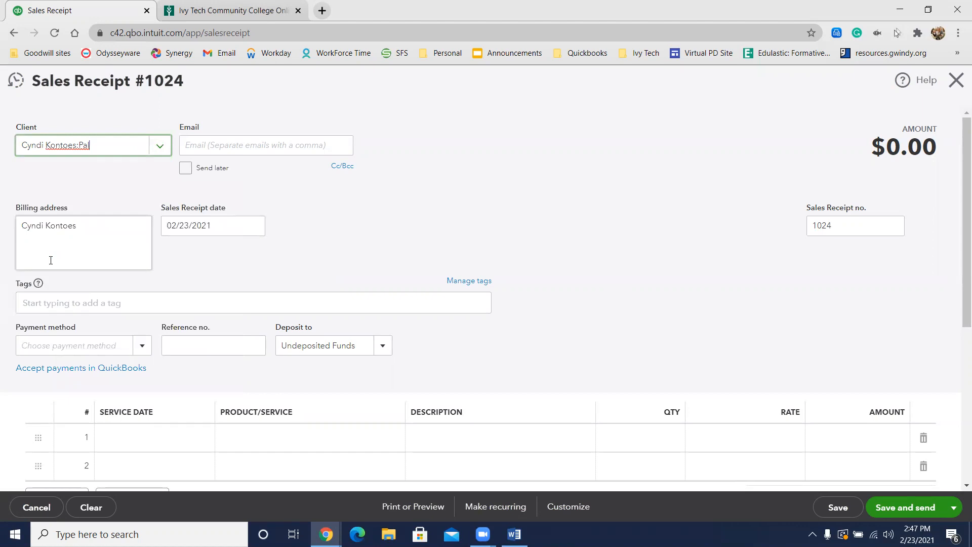
pyautogui.click(109, 150)
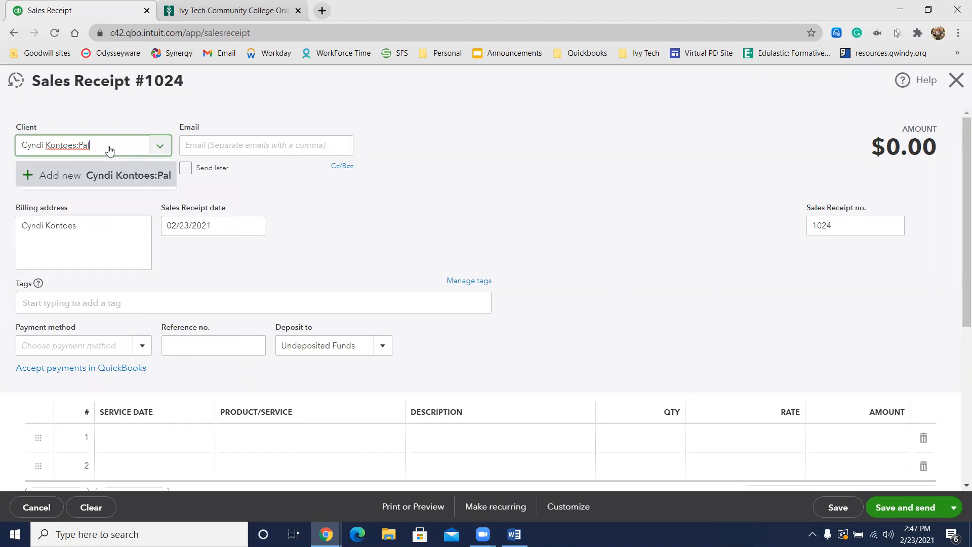
pyautogui.click(70, 173)
pyautogui.click(44, 256)
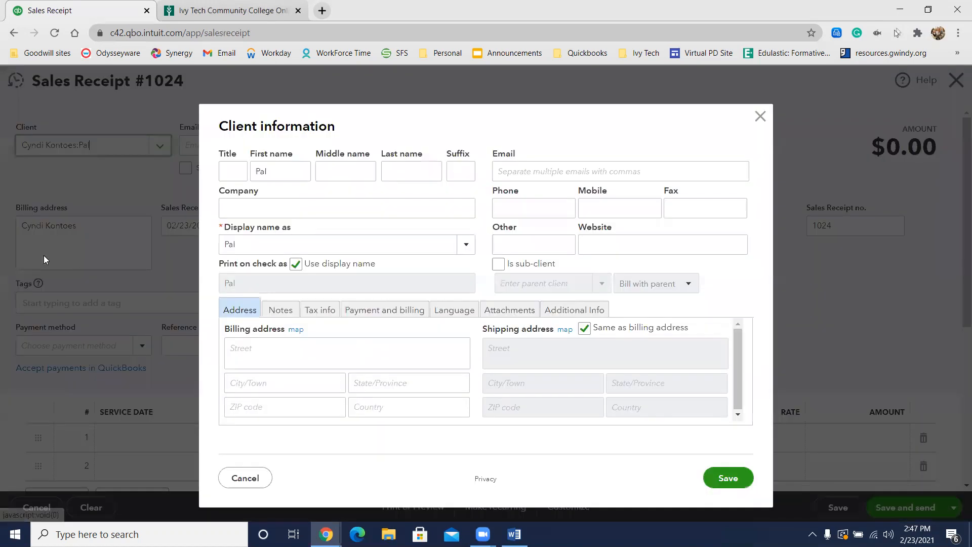
# Step: Make Pal a sub-client of the newly added owner, billed with parent, and save the client information
pyautogui.click(498, 263)
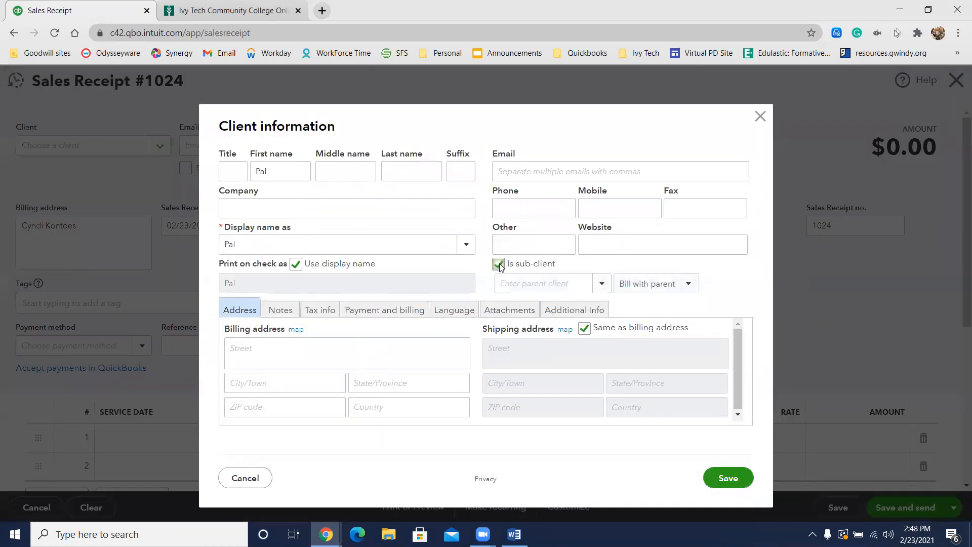
pyautogui.click(551, 284)
pyautogui.write('cyt')
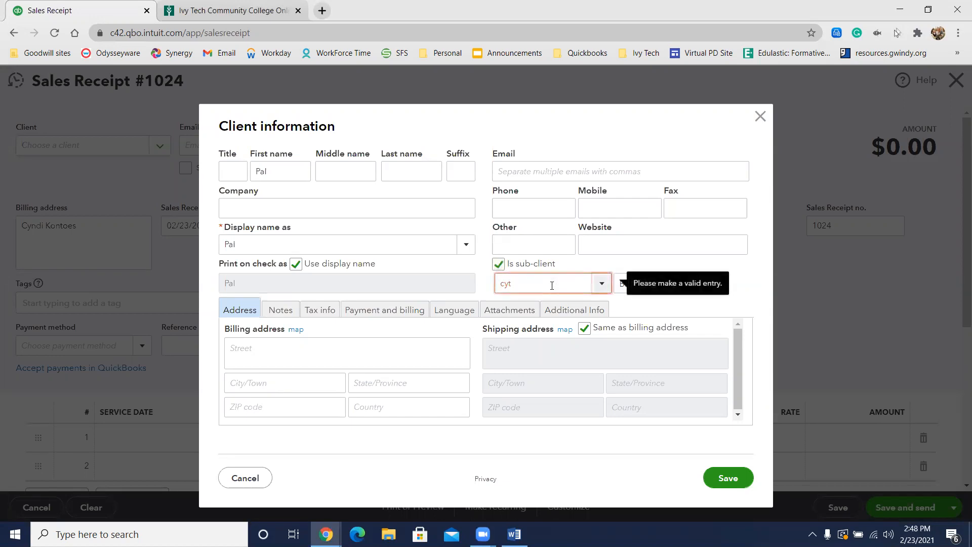
pyautogui.press('BackSpace')
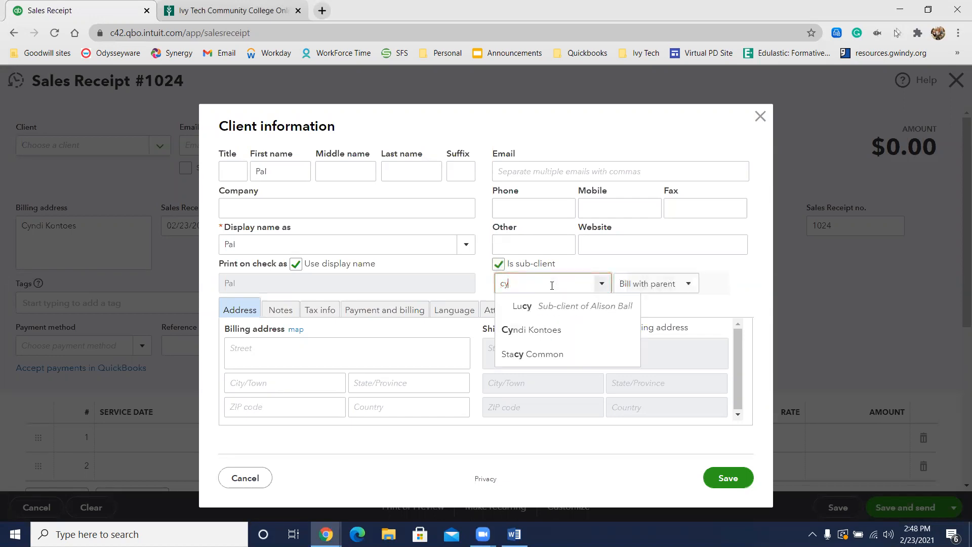
pyautogui.click(536, 331)
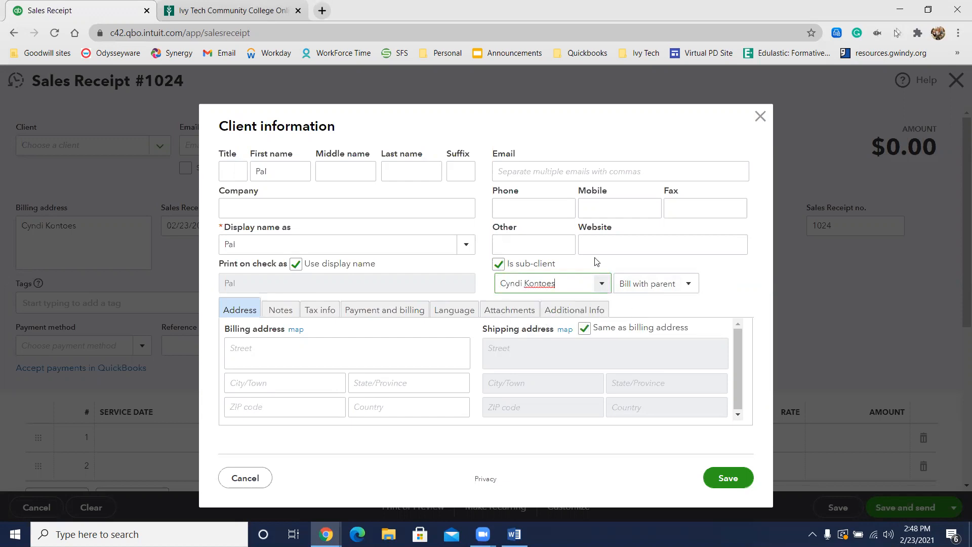
pyautogui.click(295, 263)
pyautogui.click(727, 480)
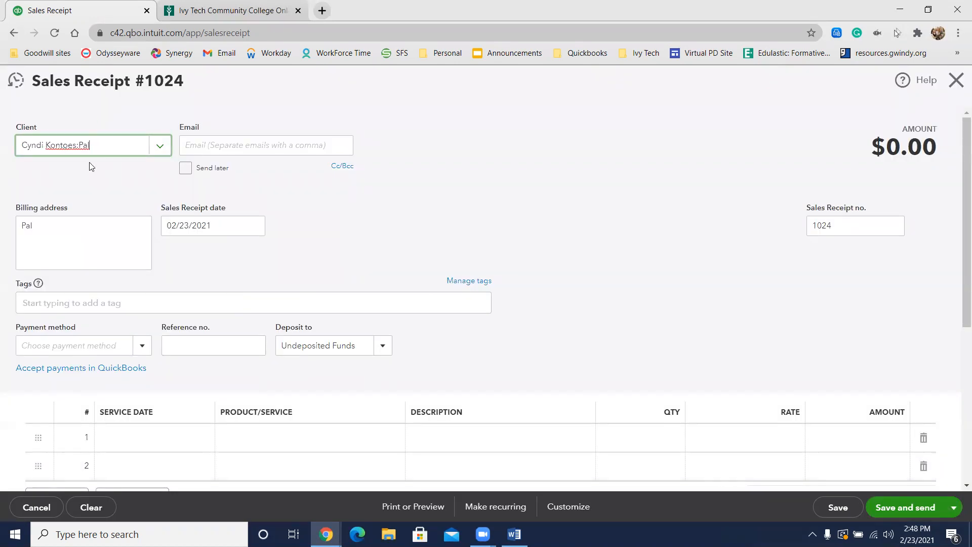
# Step: Set the sales receipt date to 08/14/2026 and the payment method to Cash
pyautogui.click(188, 225)
pyautogui.write('8/')
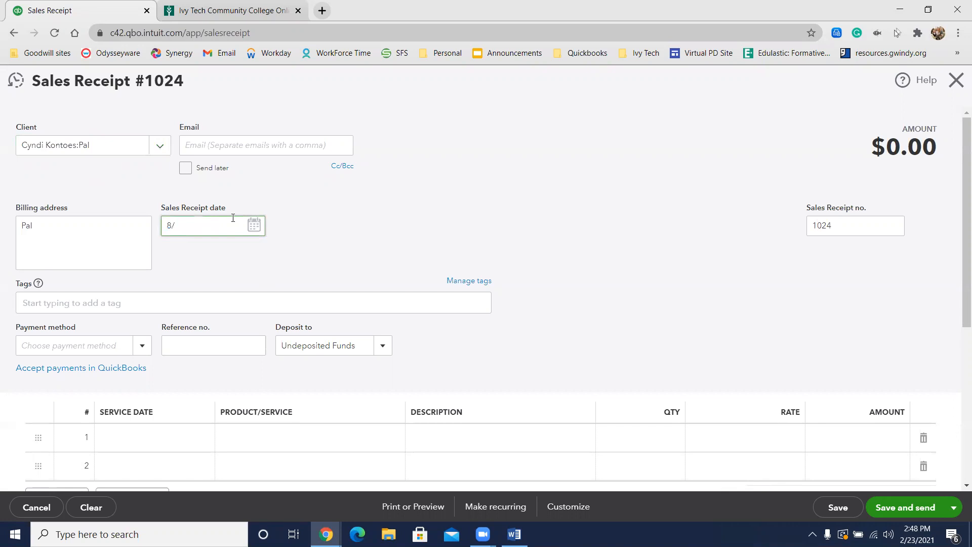
pyautogui.write('14/2026')
pyautogui.click(141, 347)
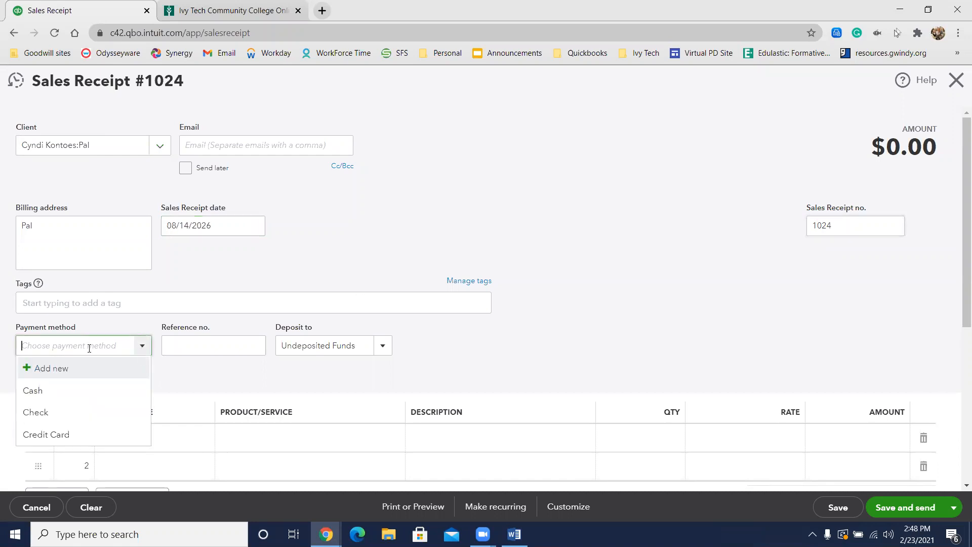
pyautogui.click(45, 393)
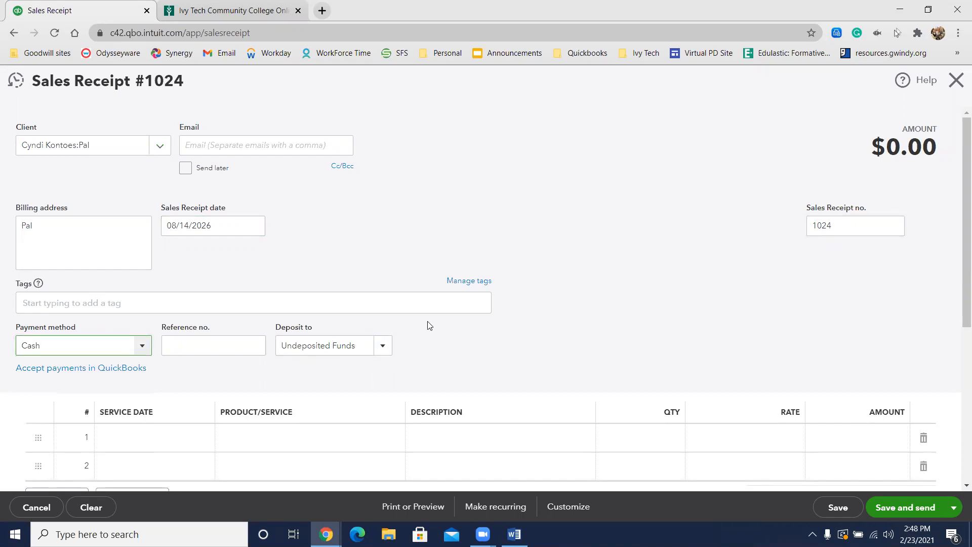
# Step: Add the service Full Pet Groom:Large as the first line item of the receipt
pyautogui.scroll(-2, 427, 325)
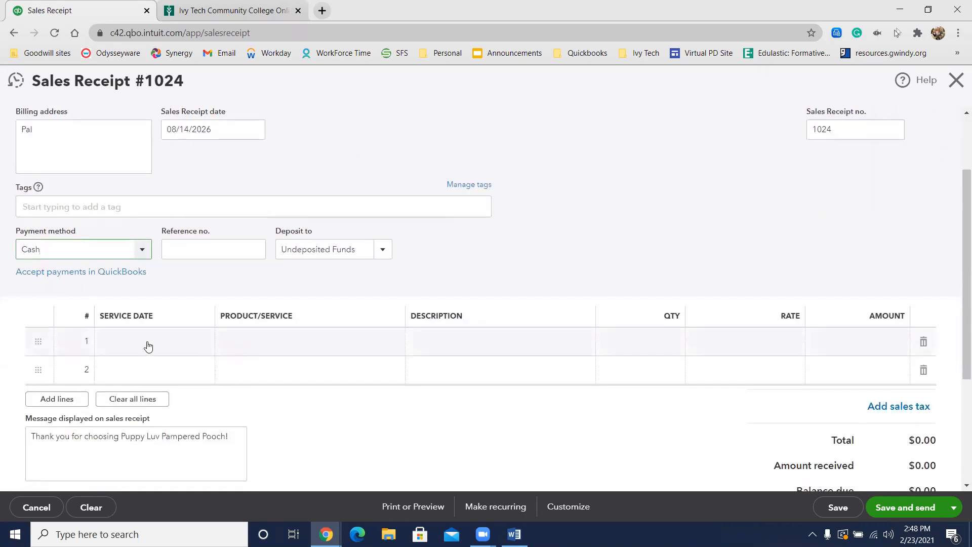
pyautogui.click(273, 336)
pyautogui.write('Full')
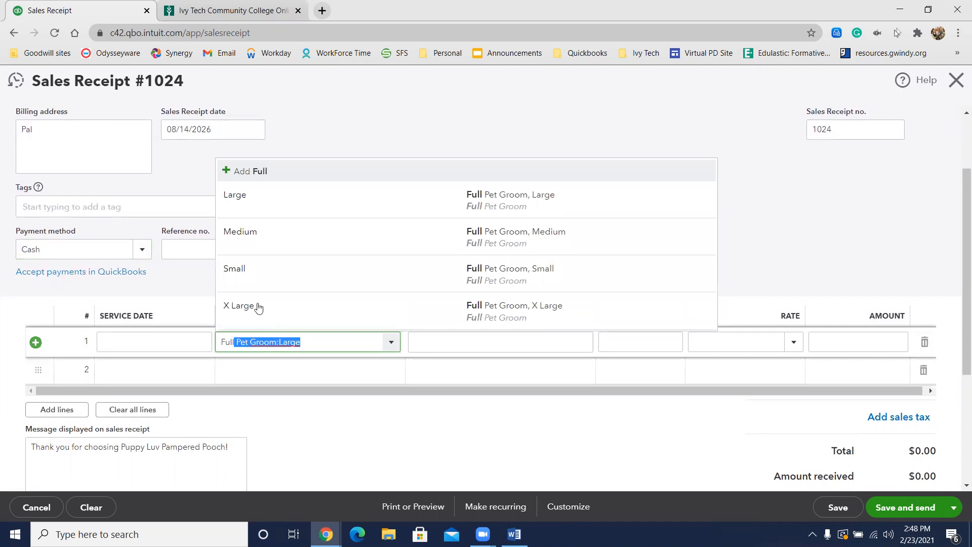
pyautogui.click(303, 208)
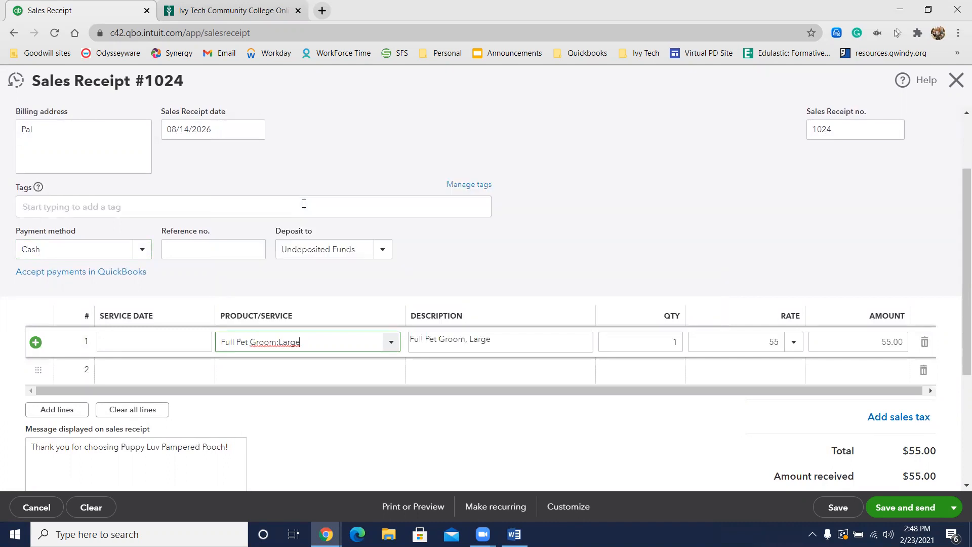
# Step: Add the service Add Ons:Teeth Brushed as the second line item, and save the receipt while starting a new one
pyautogui.click(265, 373)
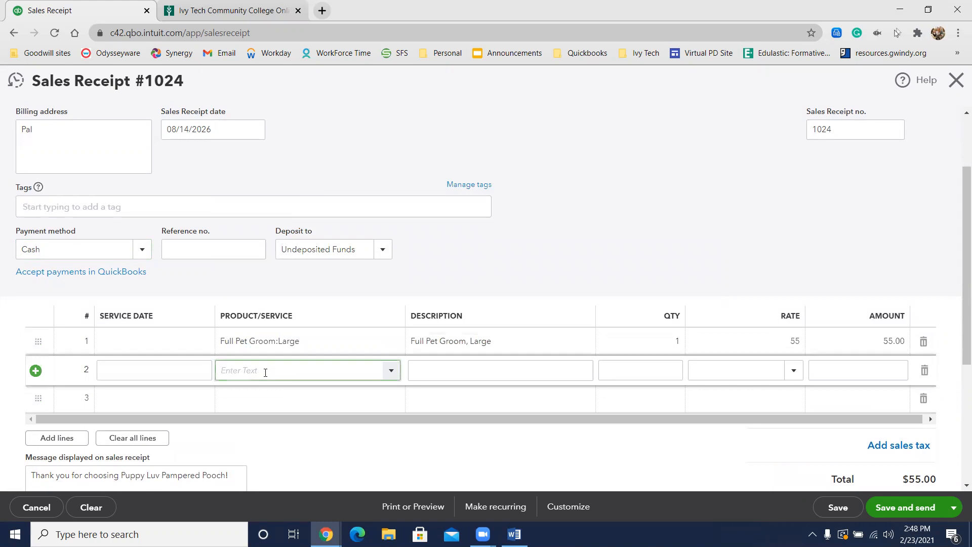
pyautogui.write('tee')
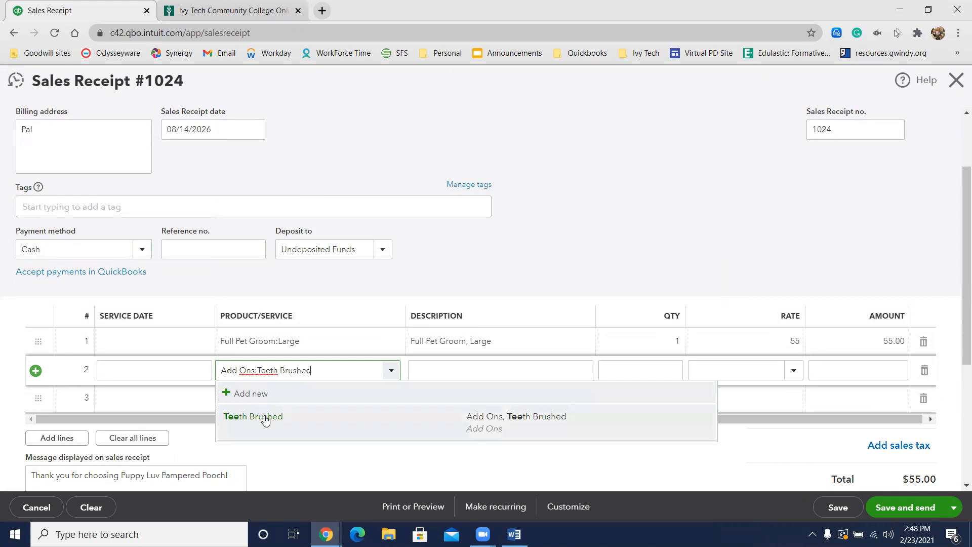
pyautogui.click(265, 417)
pyautogui.scroll(-1, 536, 372)
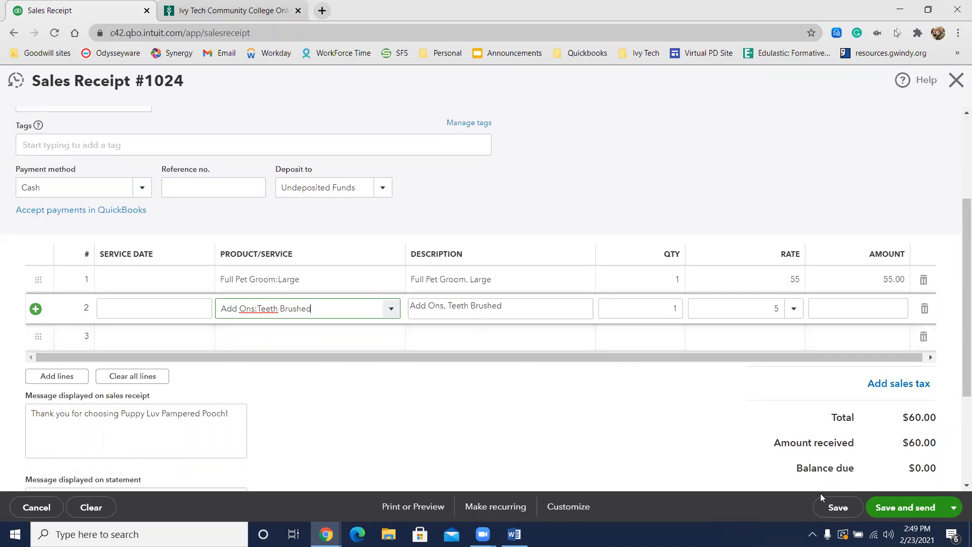
pyautogui.click(953, 509)
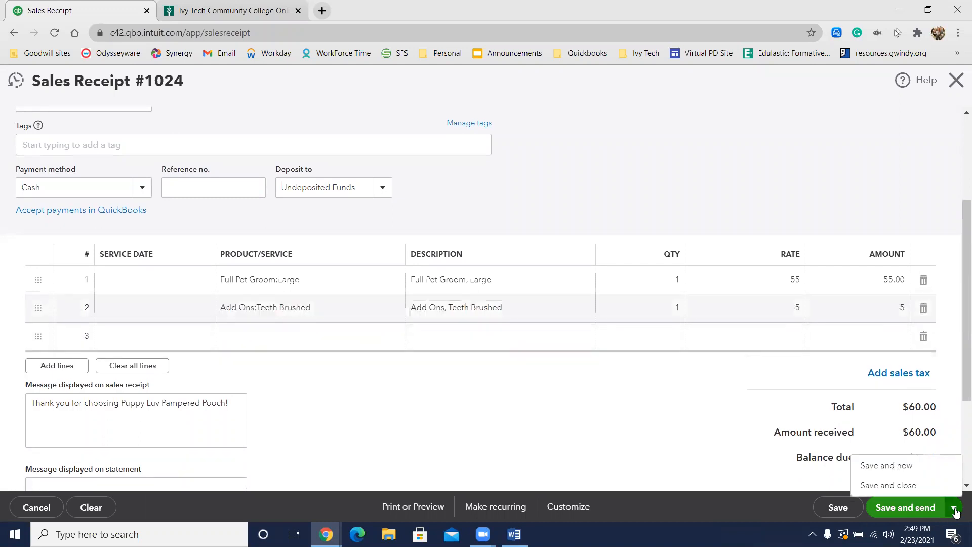
pyautogui.click(925, 472)
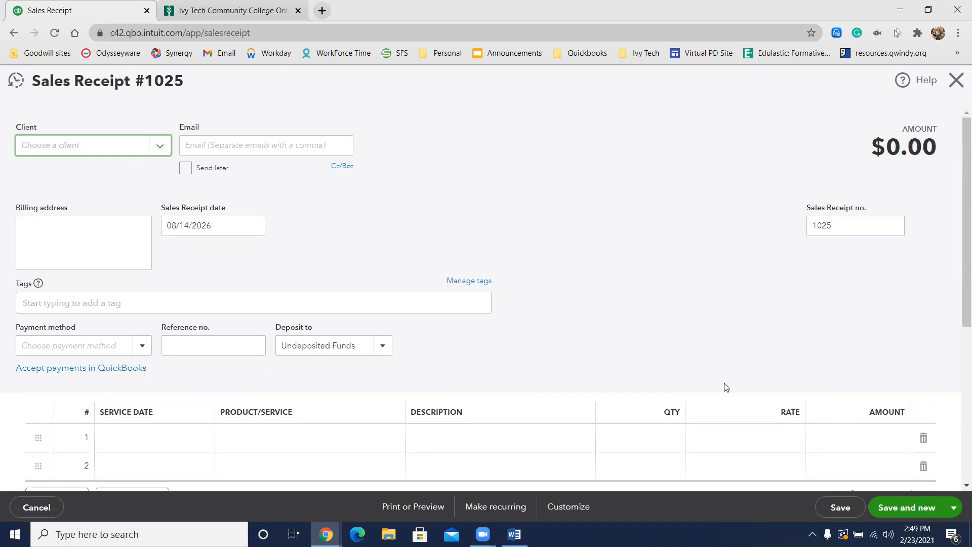
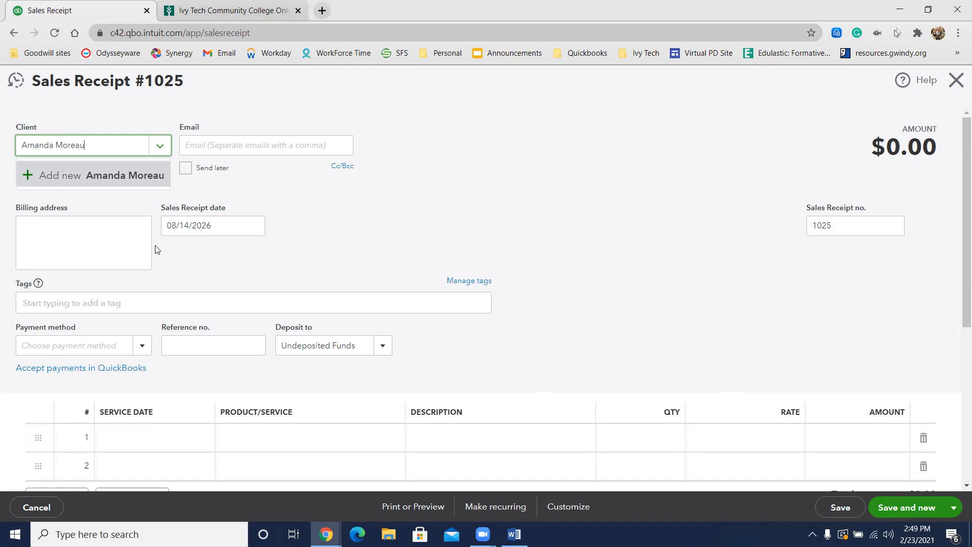
# Step: Enter the next client's full name on the blank sales receipt and save it as a new client
pyautogui.click(105, 180)
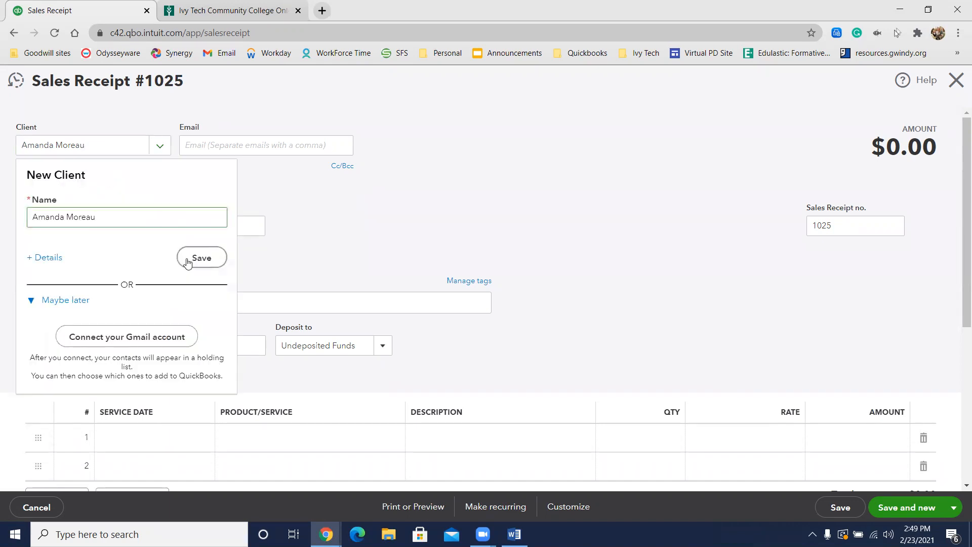
pyautogui.click(188, 260)
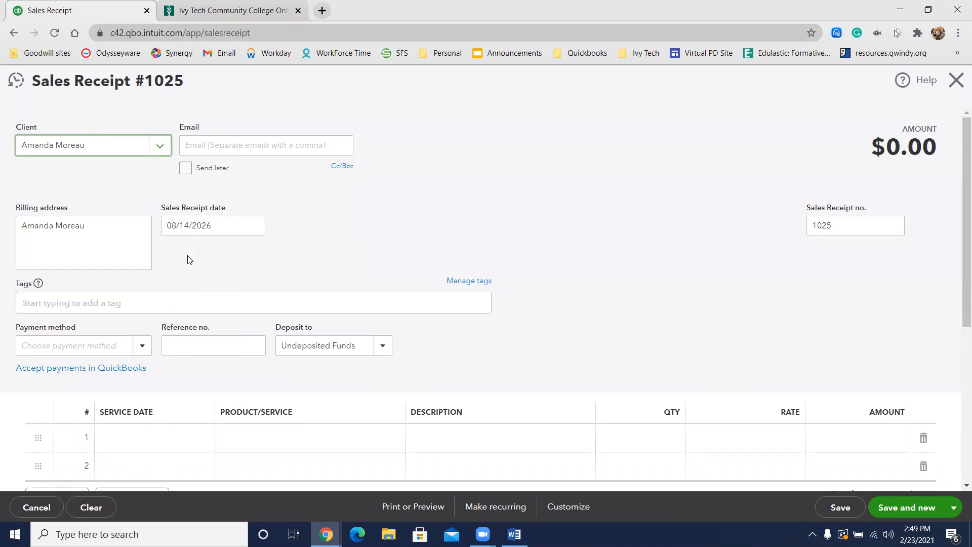
# Step: Start a new client record for the pet Pink under the client just added and open its detailed information
pyautogui.write(':')
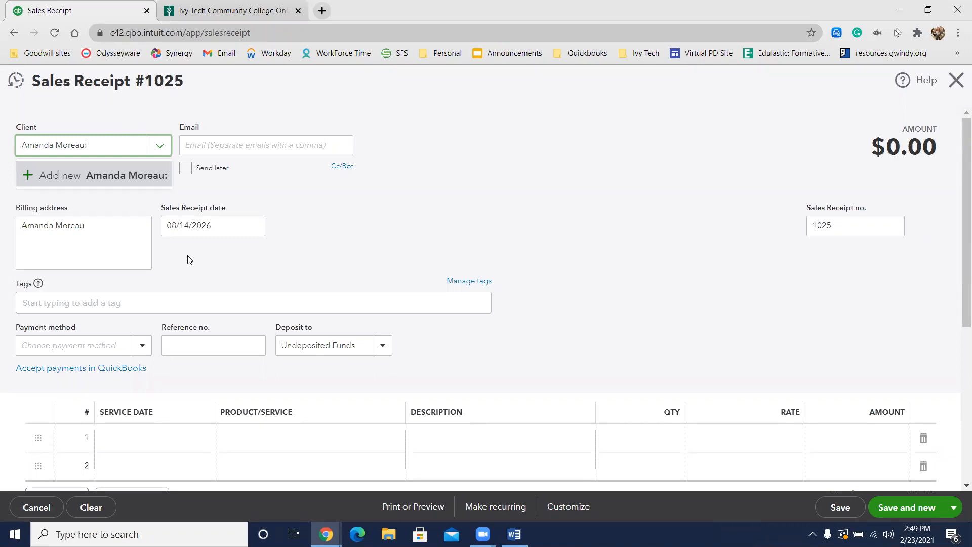
pyautogui.write('Pink')
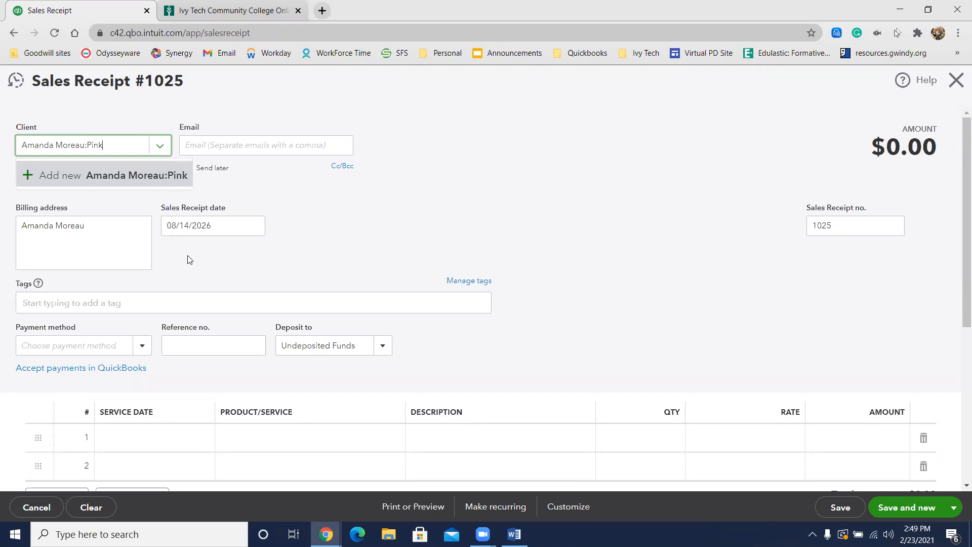
pyautogui.click(51, 175)
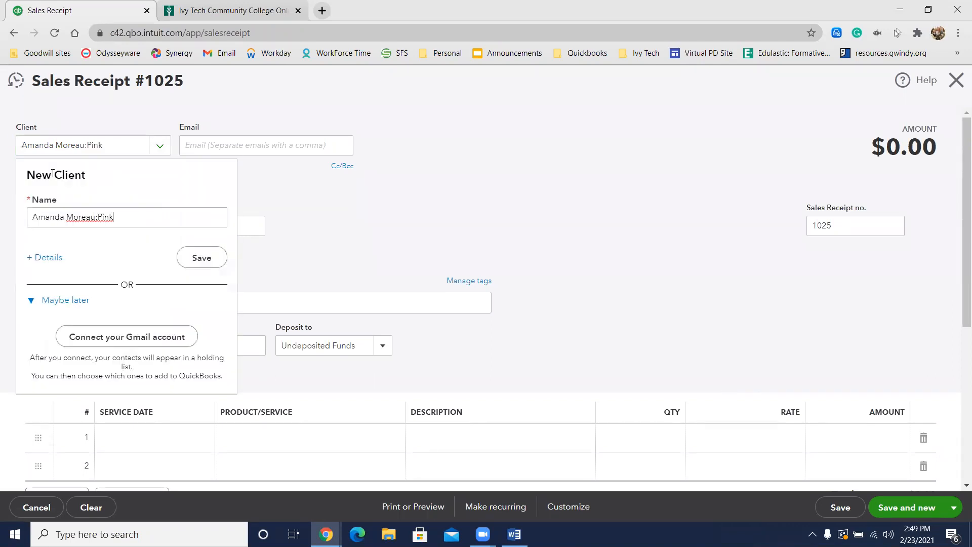
pyautogui.click(45, 258)
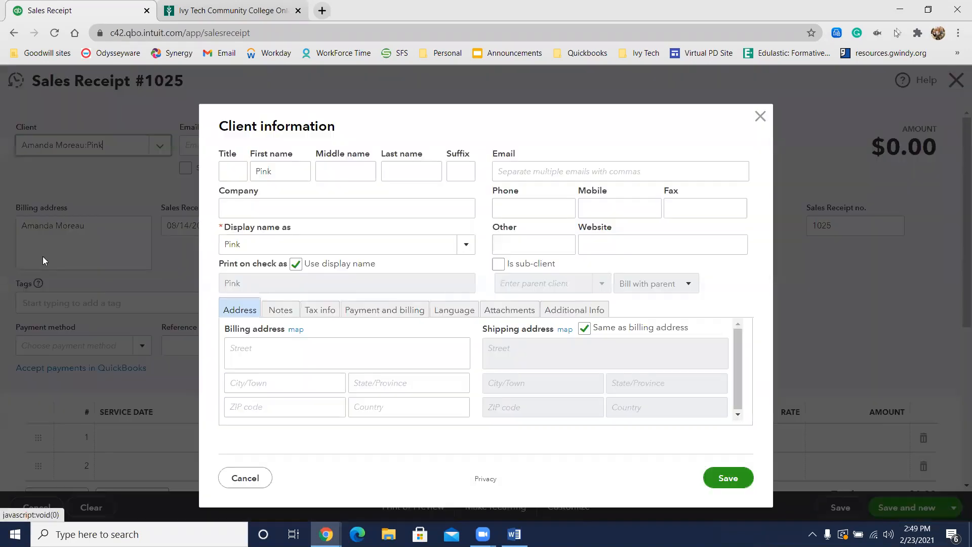
# Step: Make Pink a sub-client of the newly added client, turn off using the display name on checks, and save the record
pyautogui.click(498, 264)
pyautogui.click(512, 279)
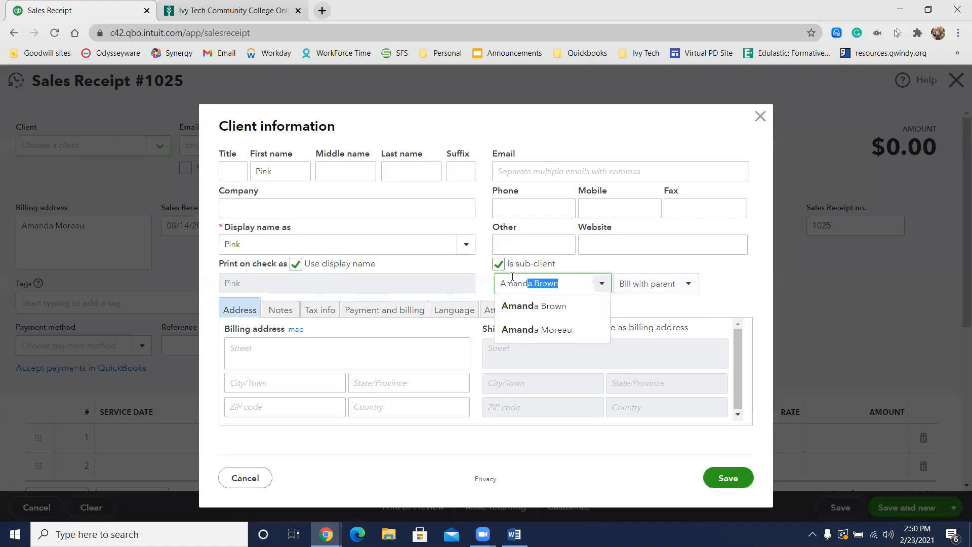
pyautogui.click(550, 329)
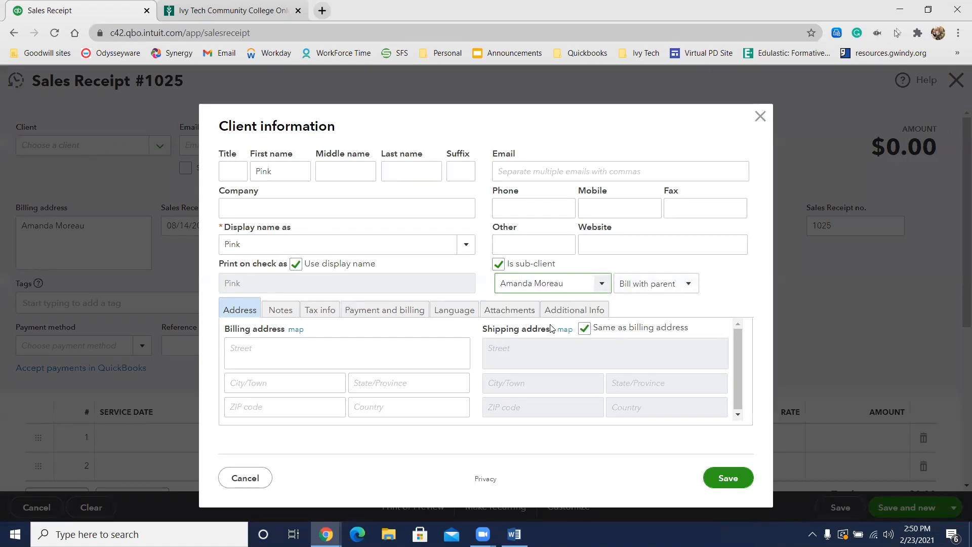
pyautogui.click(327, 263)
pyautogui.click(728, 478)
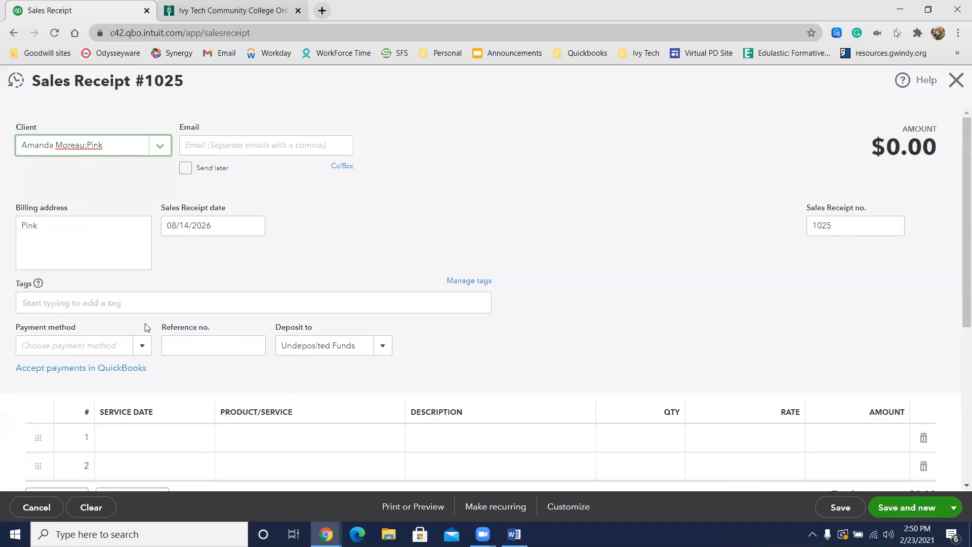
# Step: Set the payment method of Pink's sales receipt to Cash
pyautogui.click(219, 224)
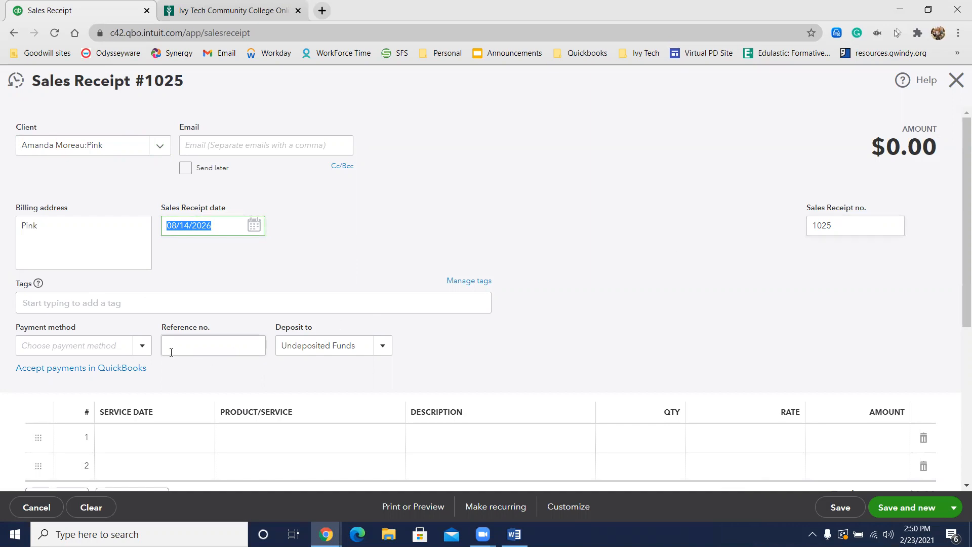
pyautogui.click(92, 344)
pyautogui.write('Cash')
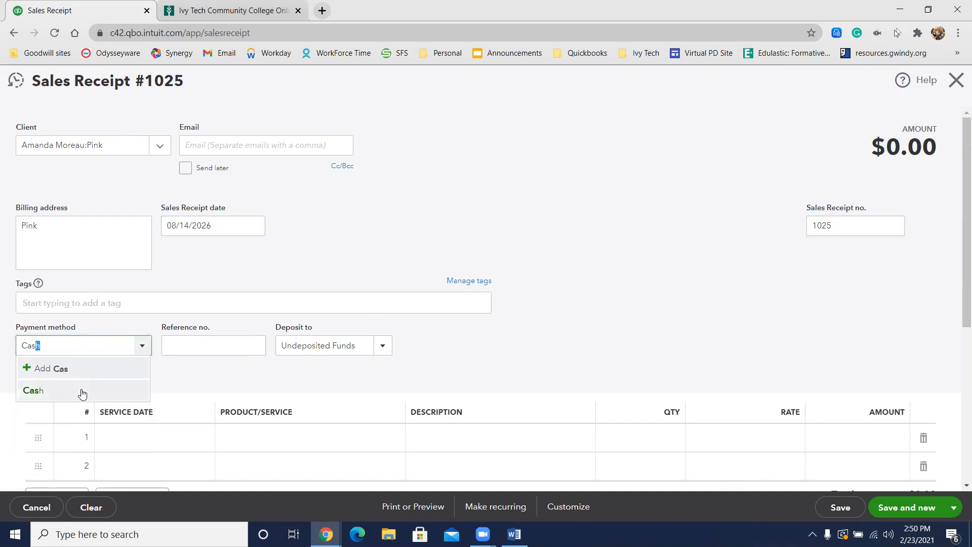
pyautogui.click(80, 391)
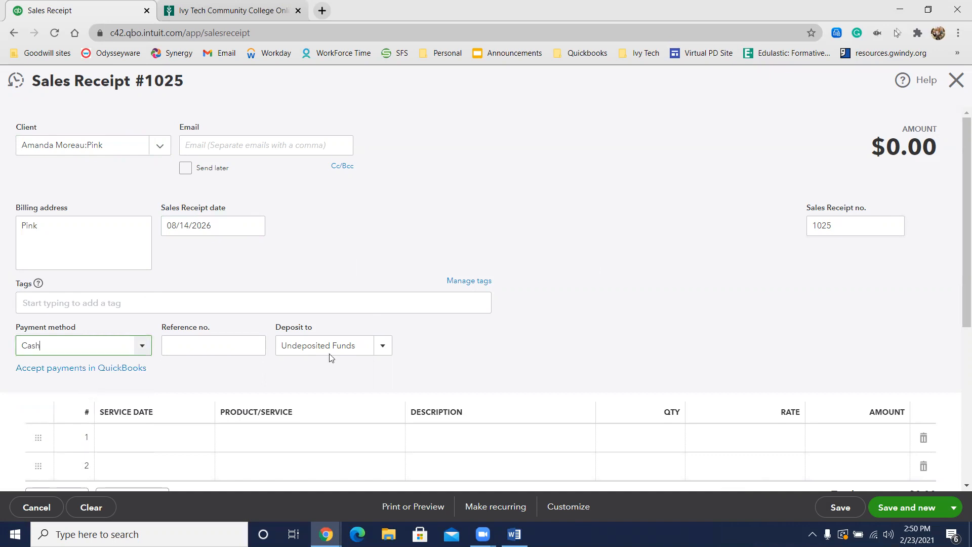
# Step: Add the service Full Pet Groom:Medium as the first line item of Pink's receipt
pyautogui.click(314, 439)
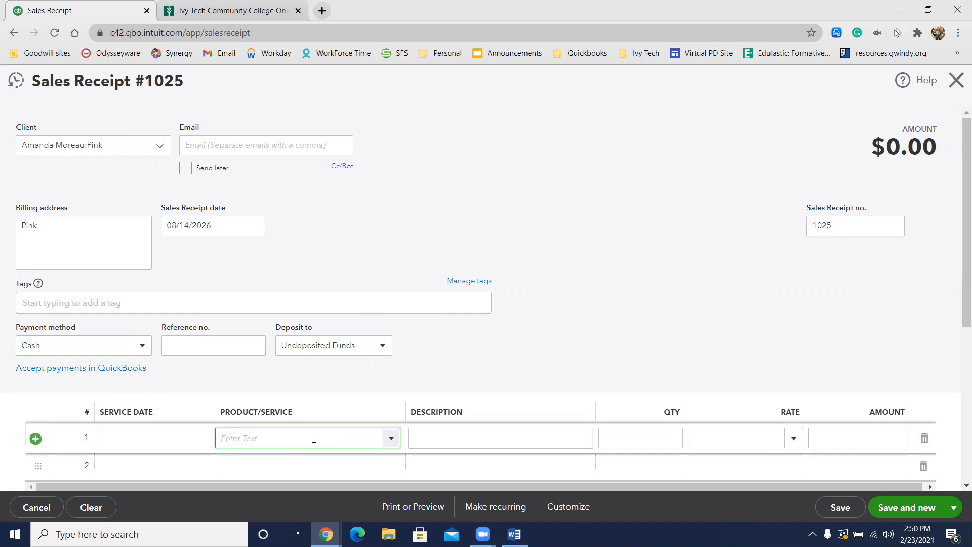
pyautogui.write('Full Pet Groom:Large')
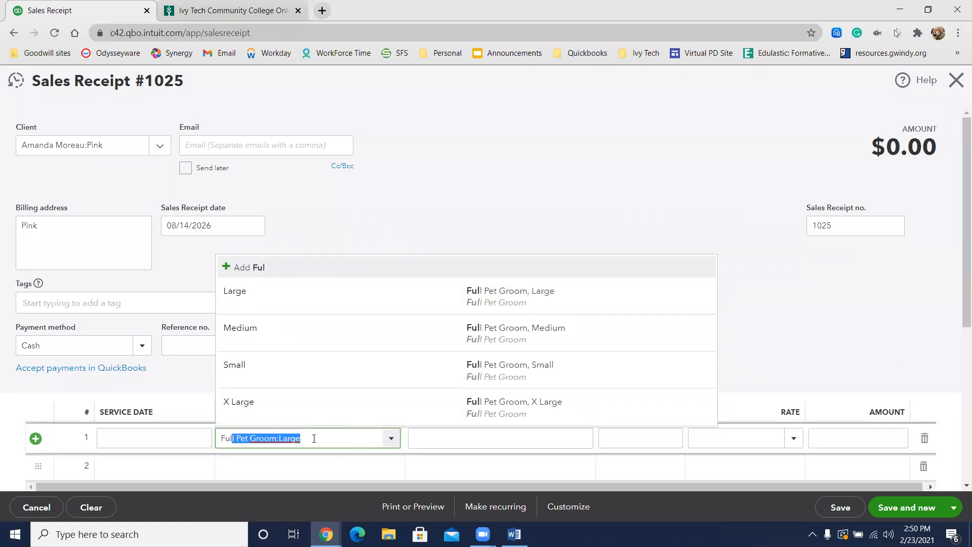
pyautogui.click(287, 329)
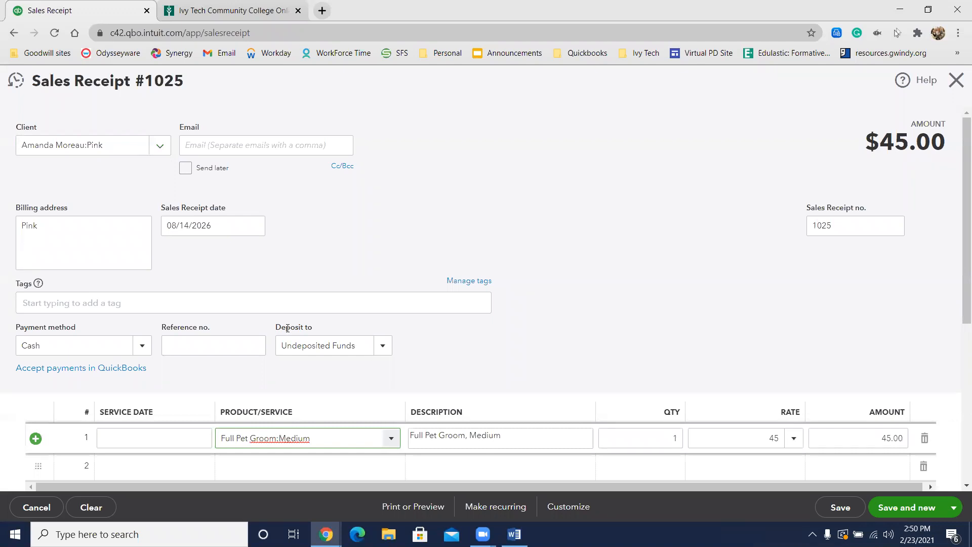
# Step: Add the service Add Ons:Nails Painted as the second line item of Pink's receipt
pyautogui.click(291, 461)
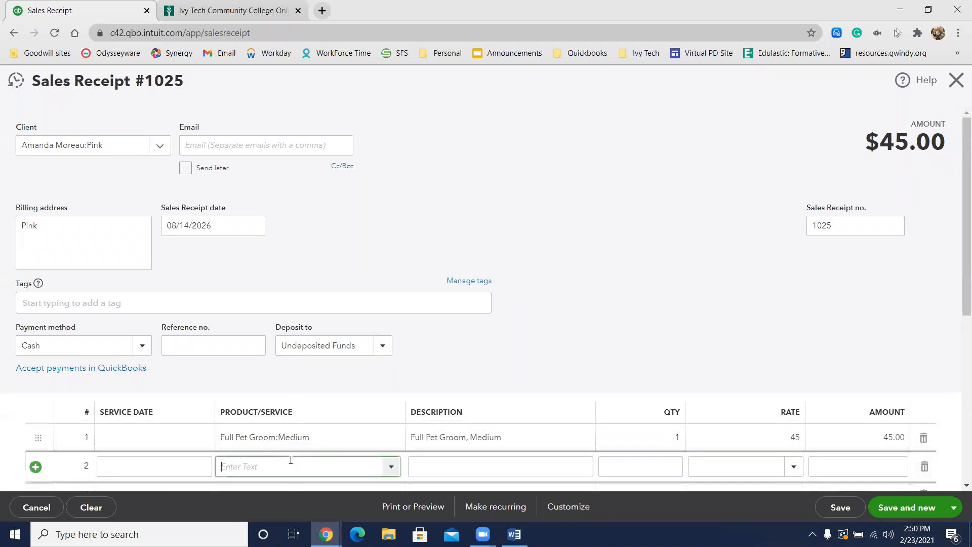
pyautogui.write('Add Ons:Nails Paintedi')
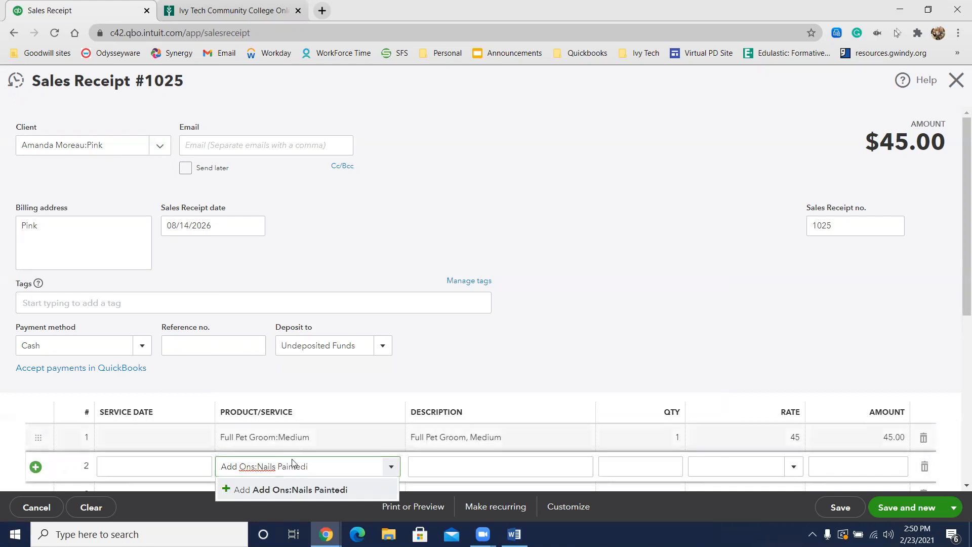
pyautogui.click(278, 490)
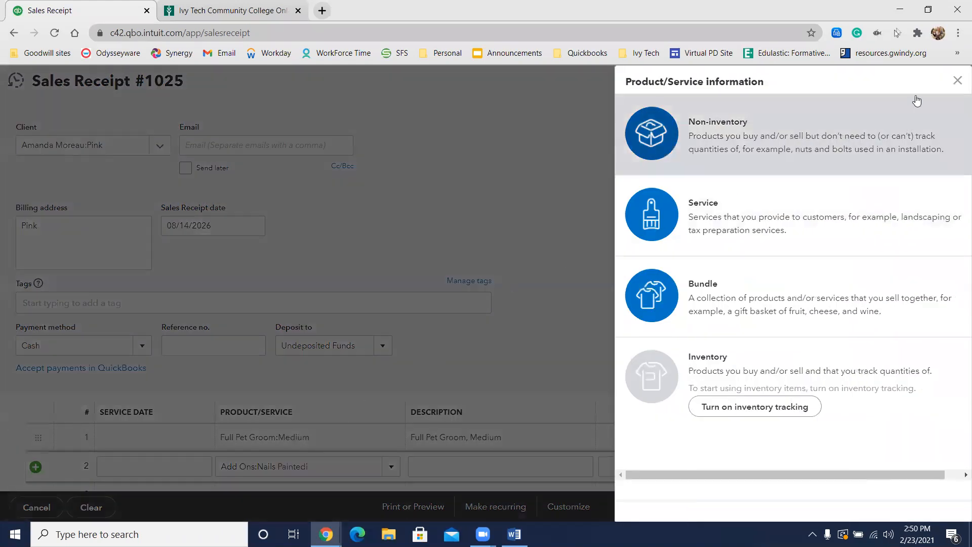
pyautogui.click(957, 81)
pyautogui.write('nails')
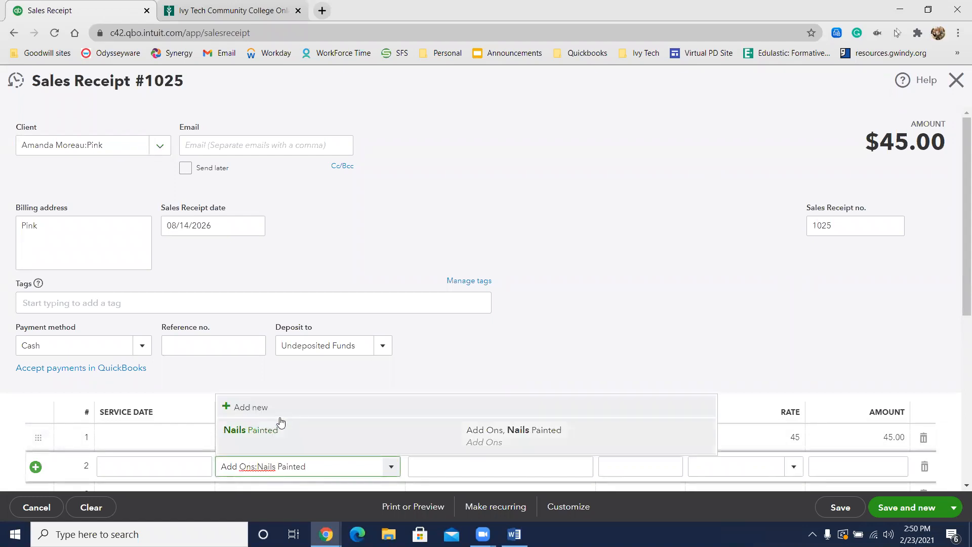
pyautogui.click(278, 429)
# Step: Check over Pink's completed sales receipt, and save it while starting a new one
pyautogui.scroll(-3, 566, 308)
pyautogui.scroll(2, 566, 309)
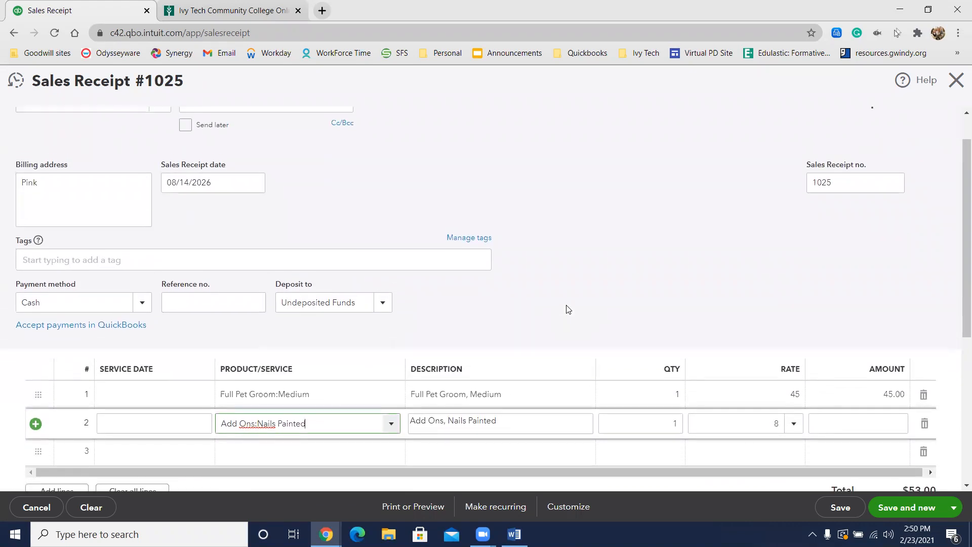
pyautogui.scroll(1, 567, 309)
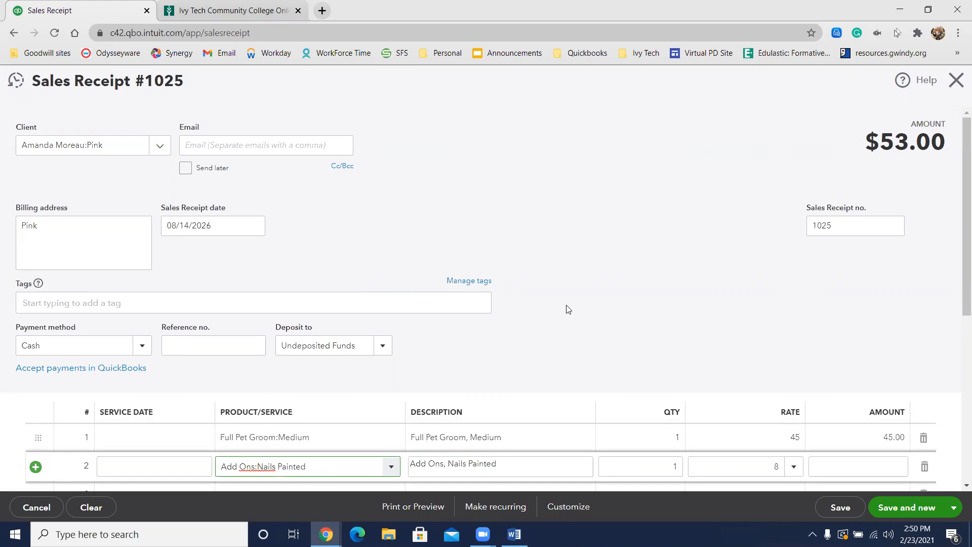
pyautogui.scroll(-4, 529, 282)
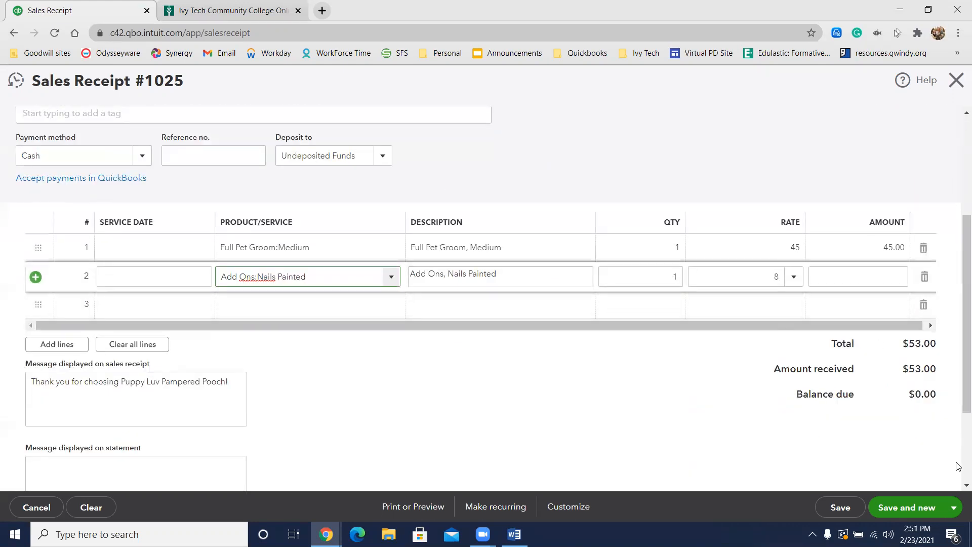
pyautogui.click(885, 508)
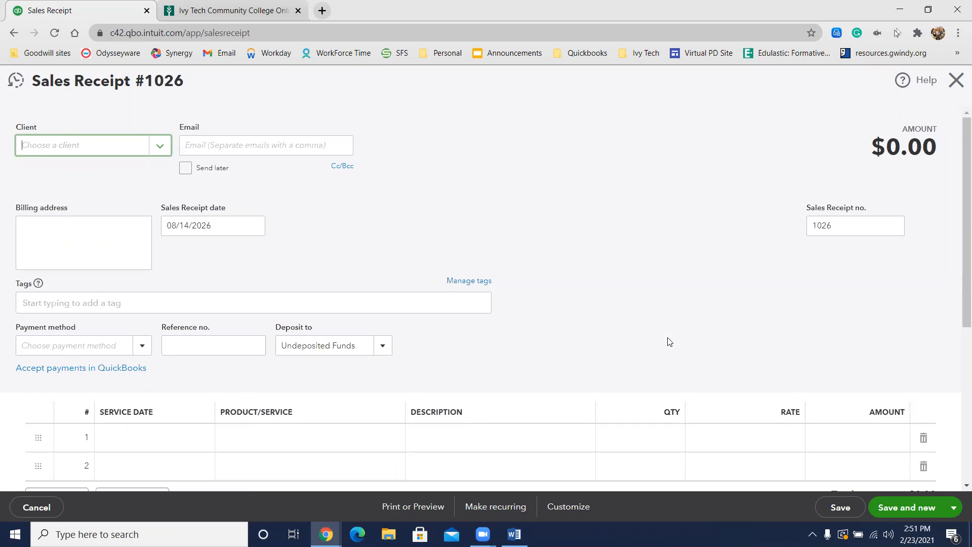
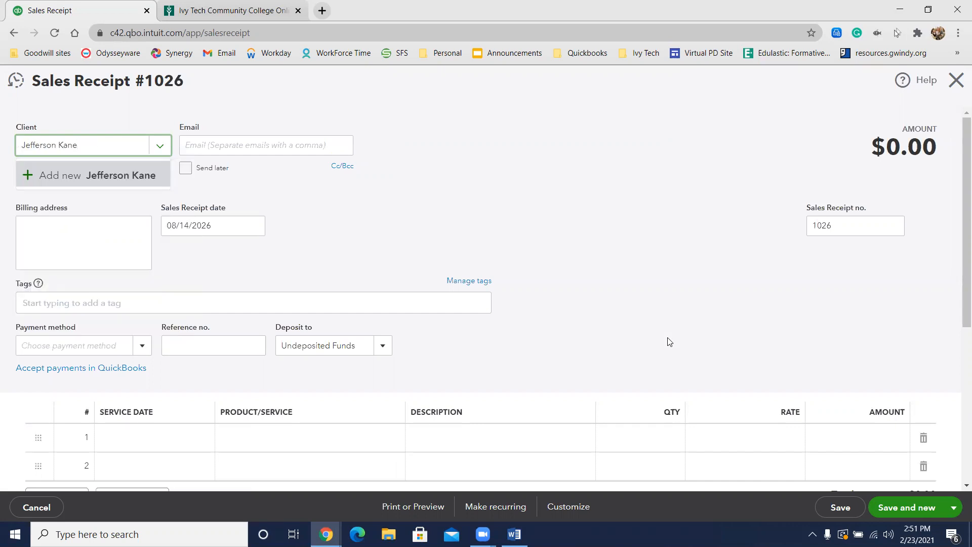
# Step: Enter the full name of the next client on the new sales receipt and save it as a new client
pyautogui.click(103, 176)
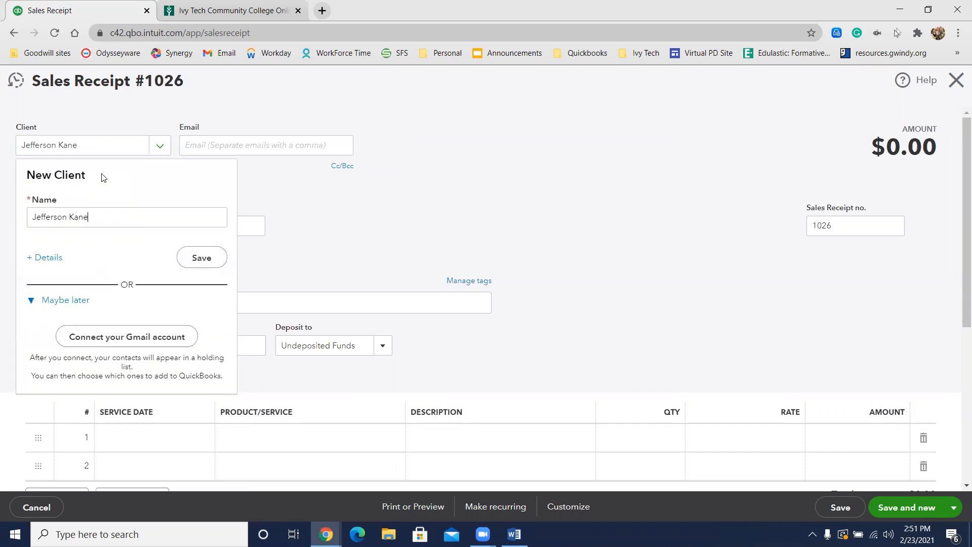
pyautogui.click(195, 263)
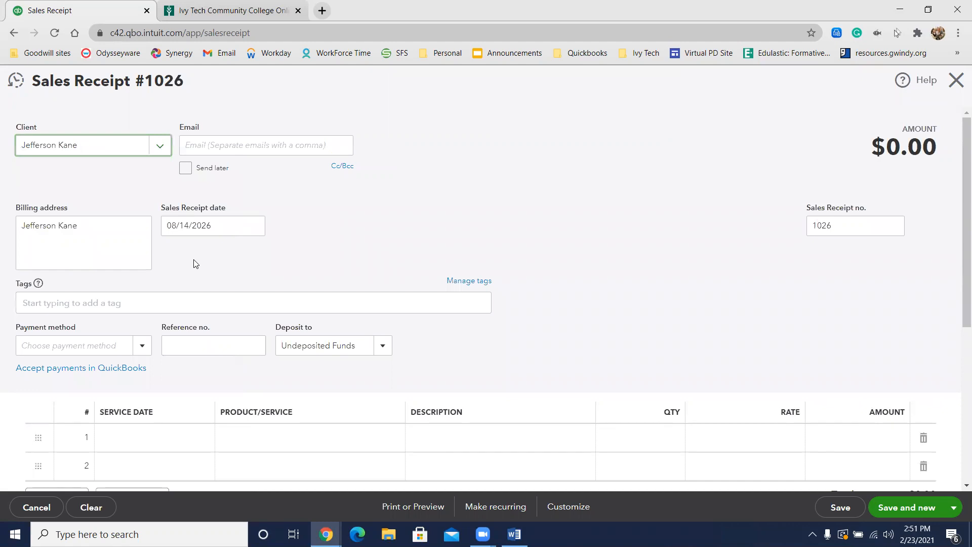
# Step: Start a new client record for the pet Prince under the current client and open its detailed information
pyautogui.write(':')
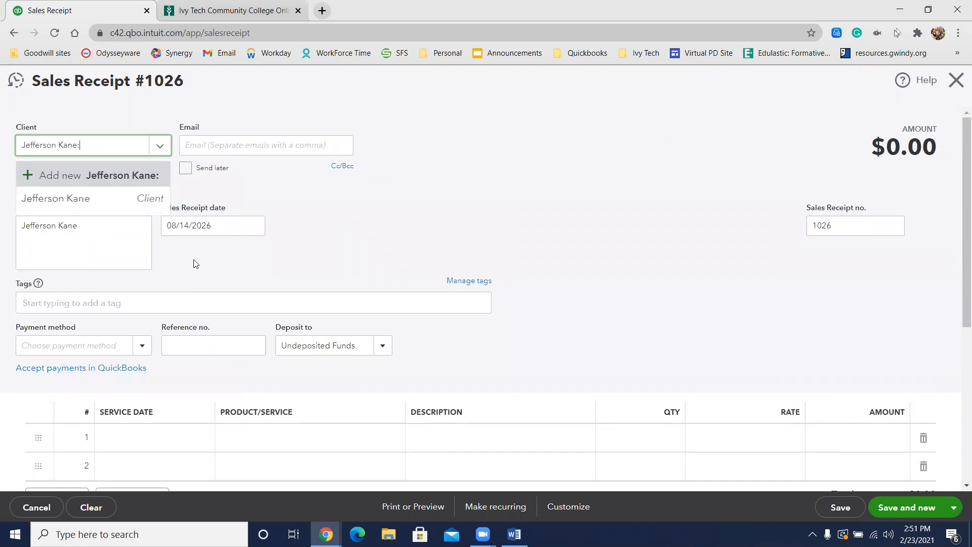
pyautogui.write('Prince')
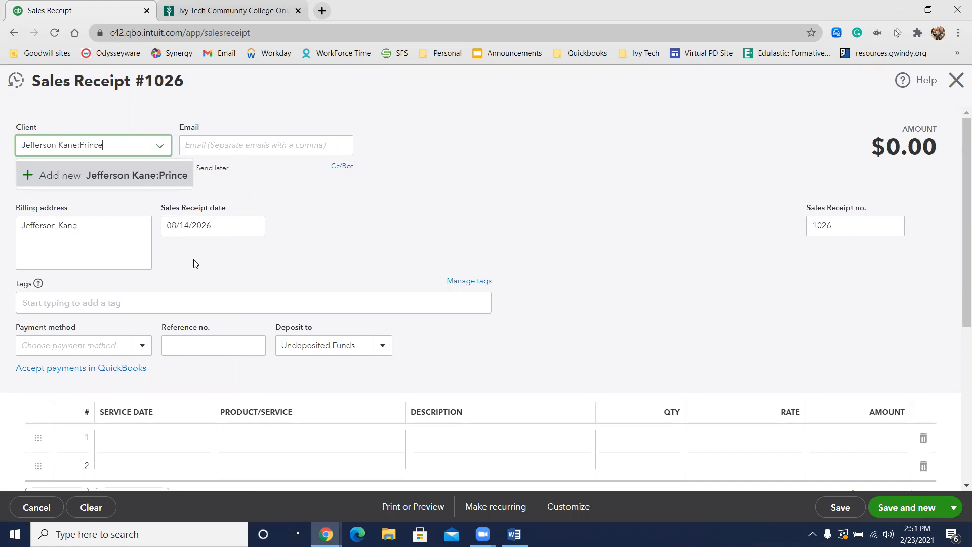
pyautogui.click(51, 172)
pyautogui.click(47, 257)
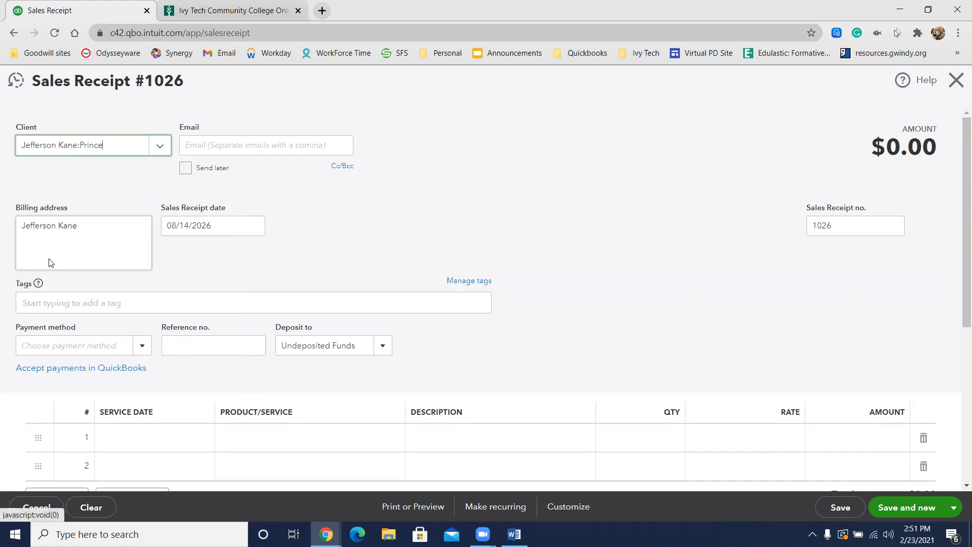
# Step: Make Prince a sub-client of the newly added client, turn off using the display name on checks, and save the record
pyautogui.click(512, 264)
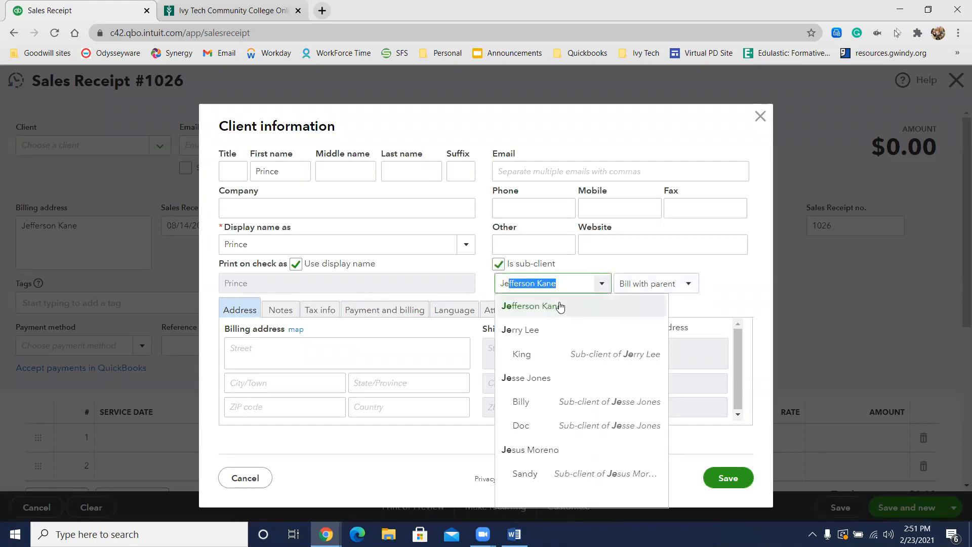
pyautogui.click(560, 306)
pyautogui.click(368, 267)
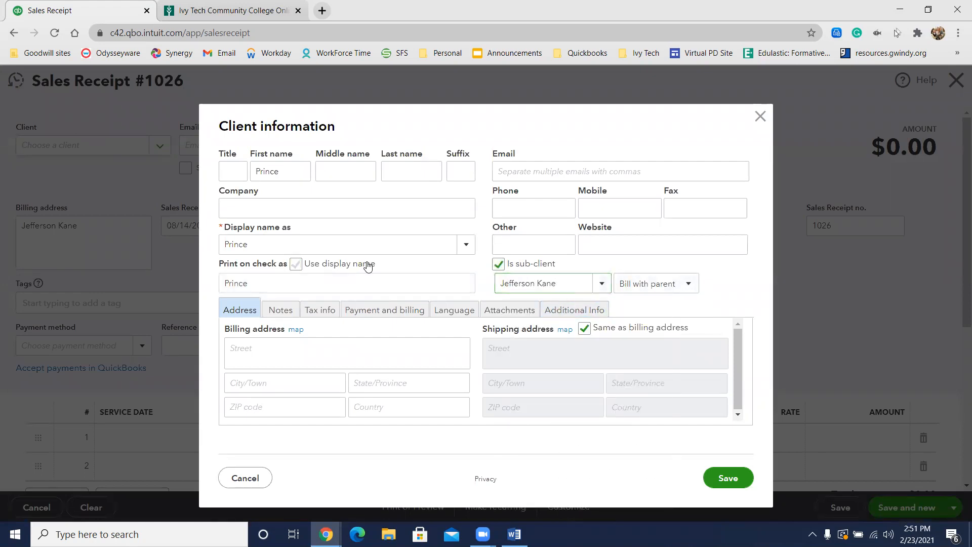
pyautogui.click(729, 478)
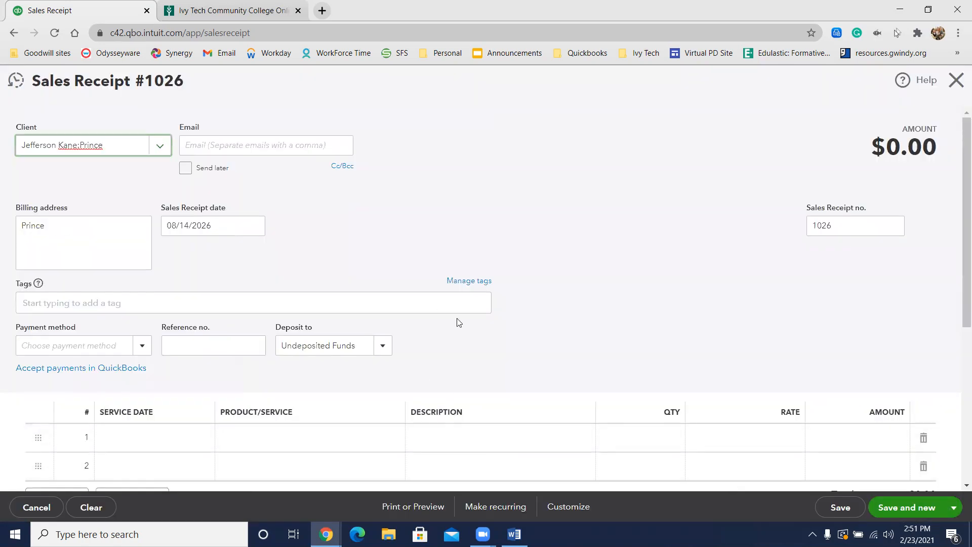
# Step: Set the payment method of Prince's receipt to Check and enter 58544 as the reference number
pyautogui.scroll(-1, 458, 322)
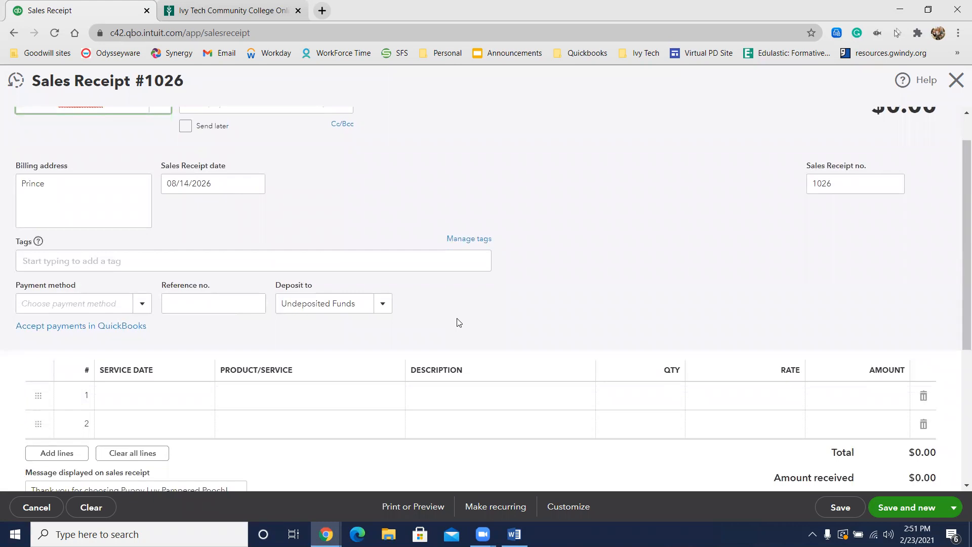
pyautogui.click(142, 303)
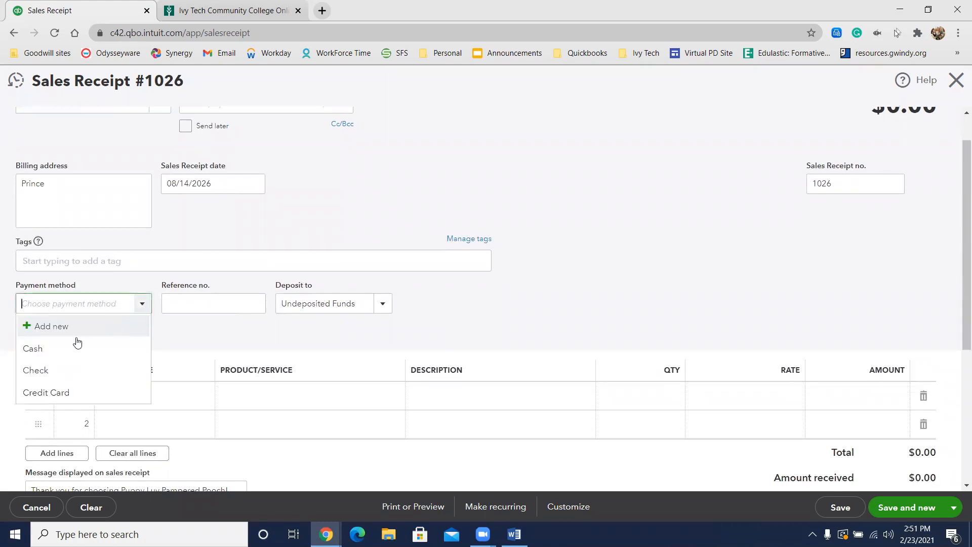
pyautogui.click(51, 371)
pyautogui.click(186, 297)
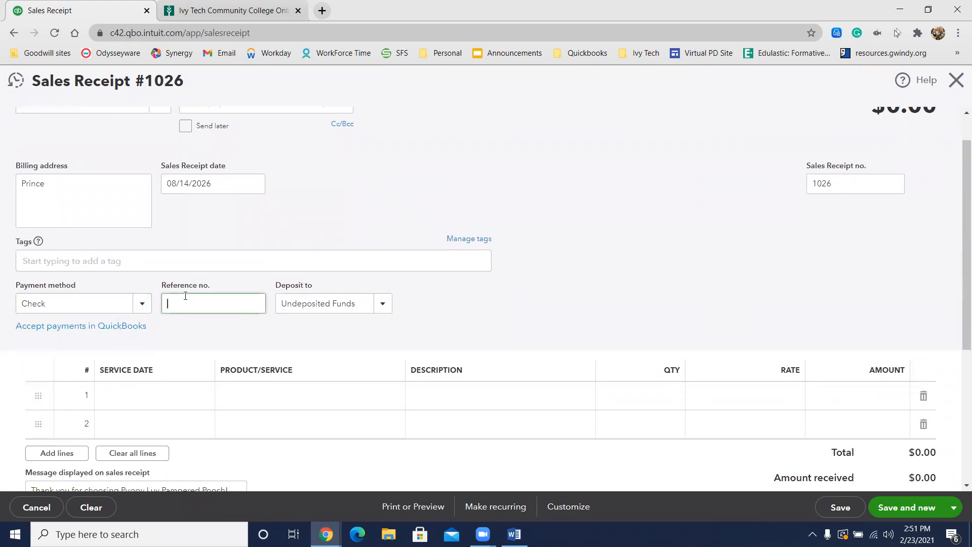
pyautogui.write('58544')
# Step: Add the Mini Pet Groom:Medium service to Prince's receipt, save it, and start a new sales receipt
pyautogui.click(257, 393)
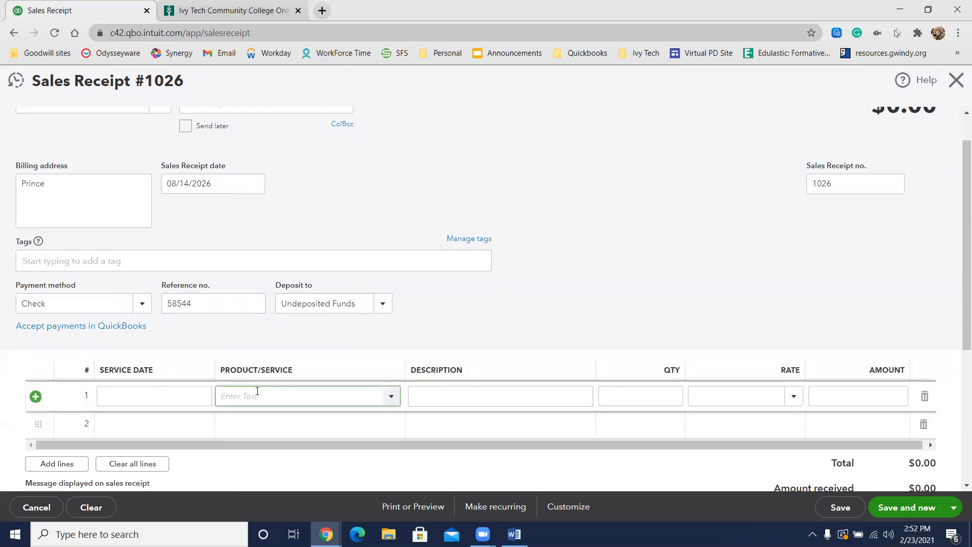
pyautogui.write(',ini')
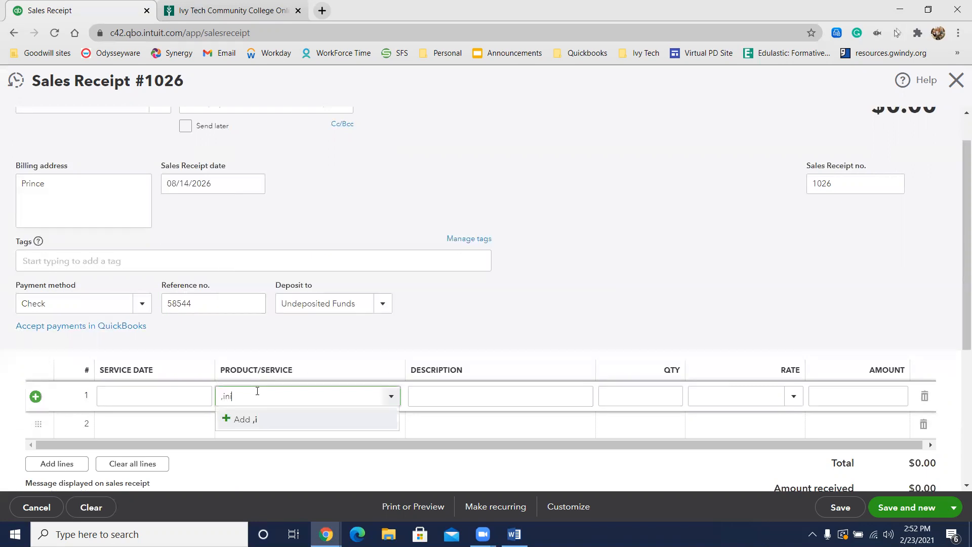
pyautogui.press('BackSpace')
pyautogui.press('BackSpace')
pyautogui.press('BackSpace')
pyautogui.press('BackSpace')
pyautogui.write('mini')
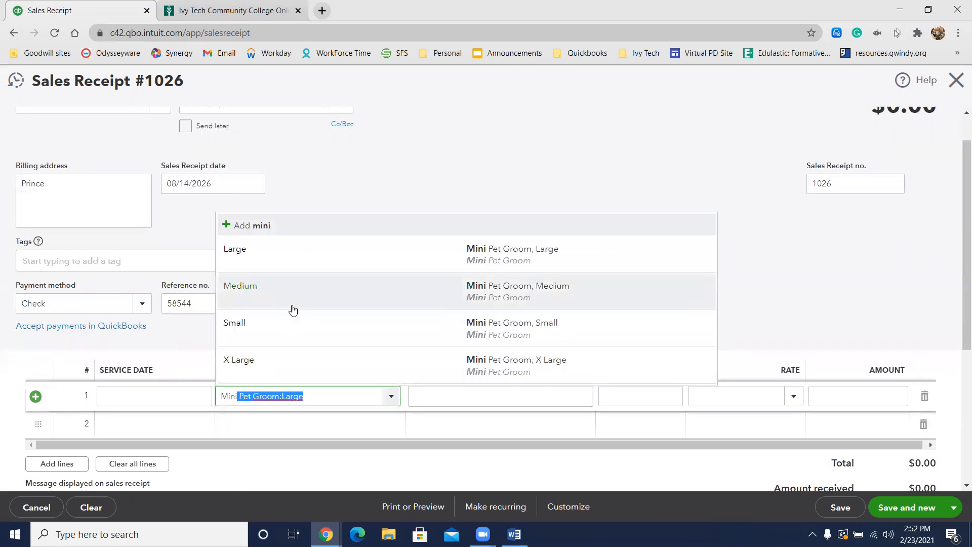
pyautogui.click(292, 309)
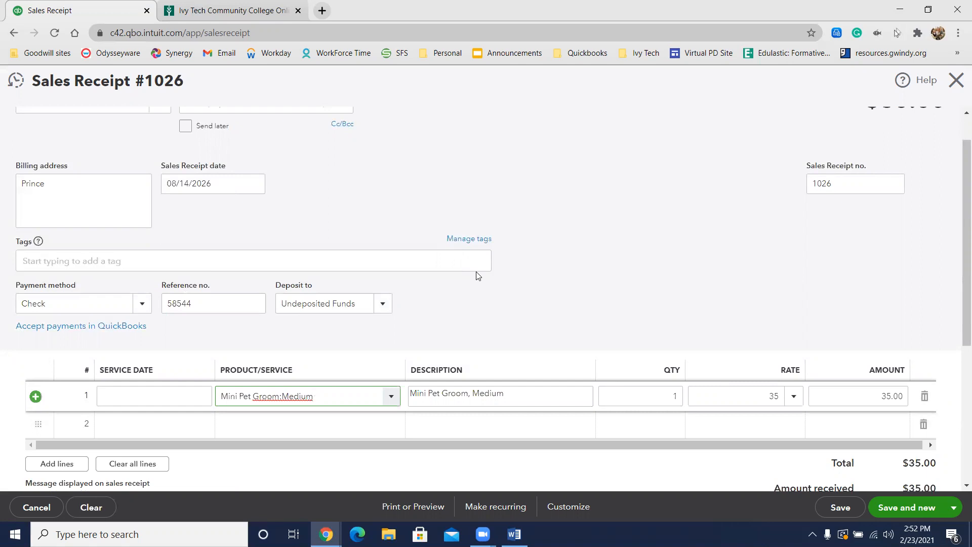
pyautogui.scroll(-3, 488, 291)
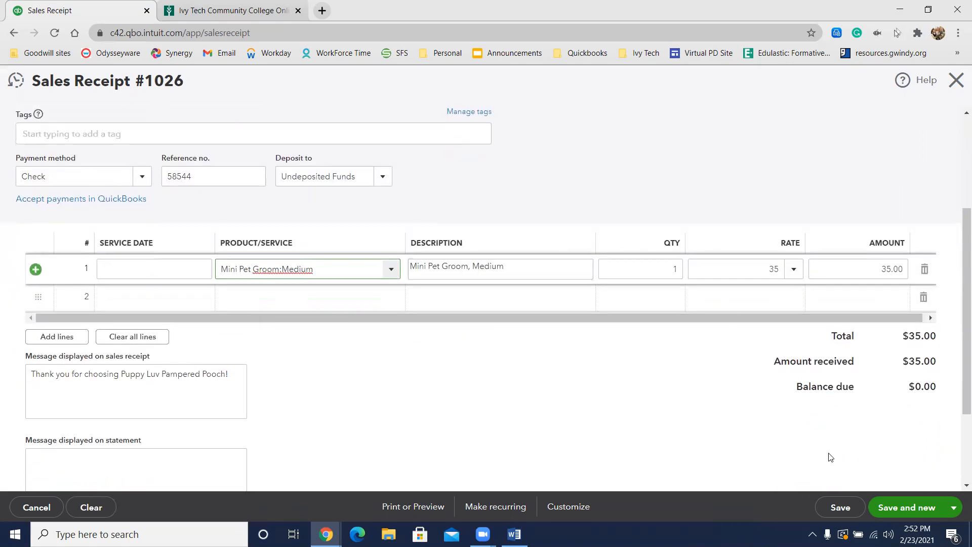
pyautogui.click(914, 508)
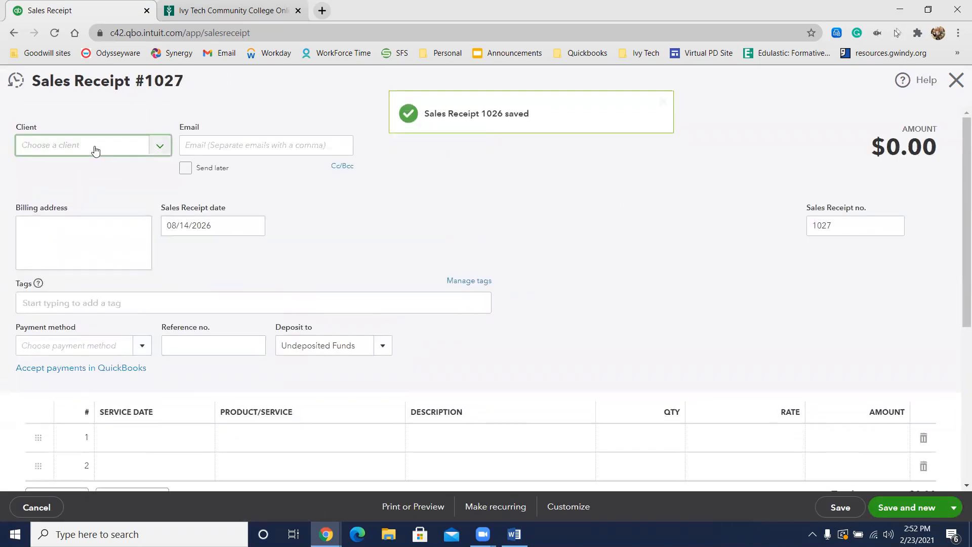
# Step: Select Prince's owner as the client, start a new client record for the pet Oscar under that owner, and open its detailed information
pyautogui.click(95, 150)
pyautogui.write('Je')
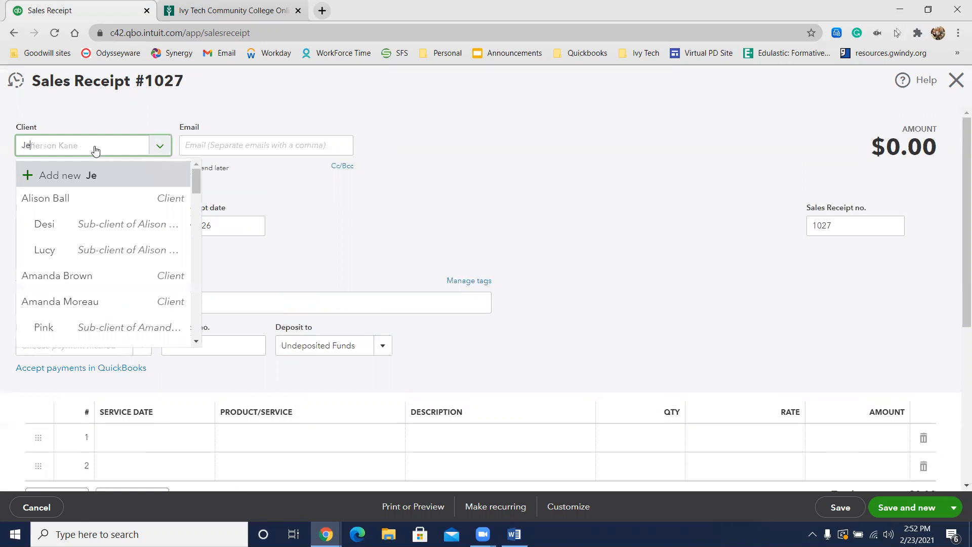
pyautogui.press('Down')
pyautogui.press('Return')
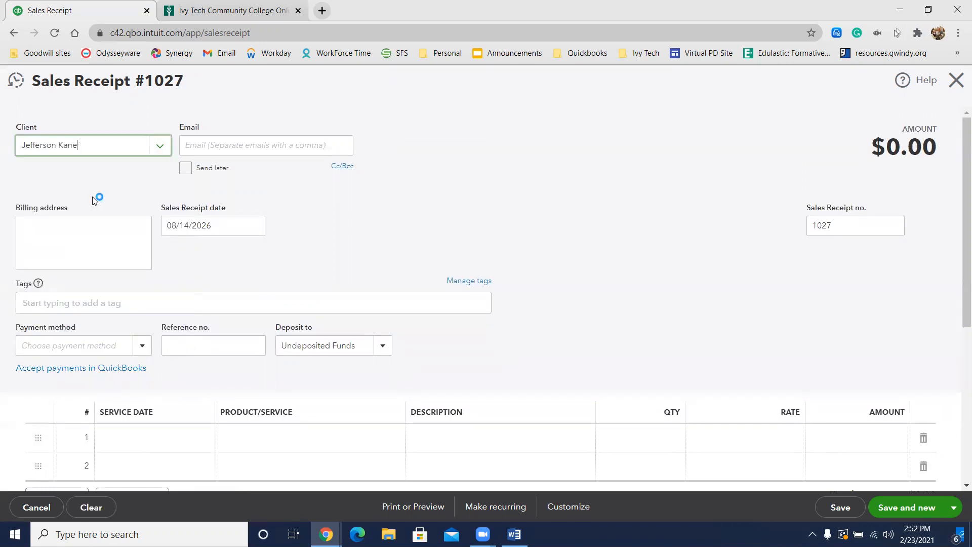
pyautogui.click(88, 152)
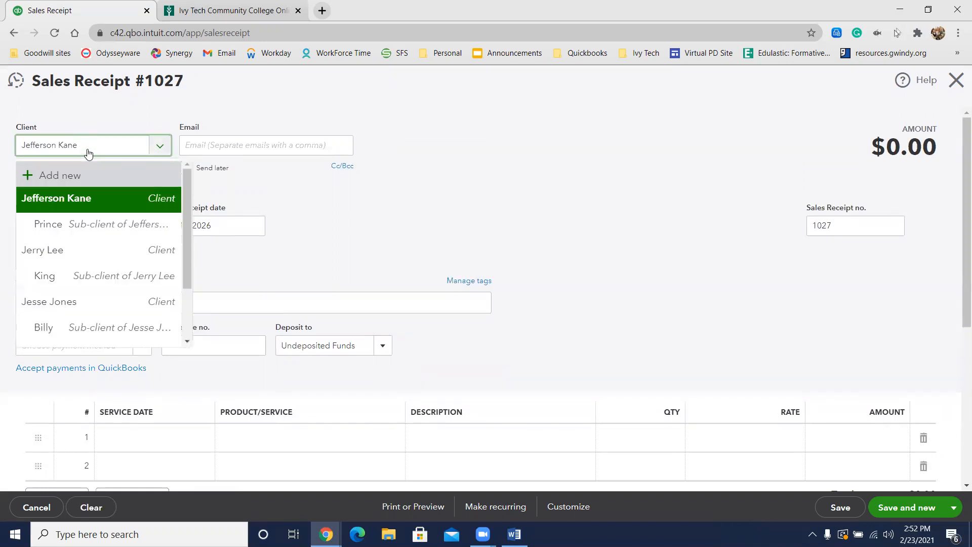
pyautogui.write(':')
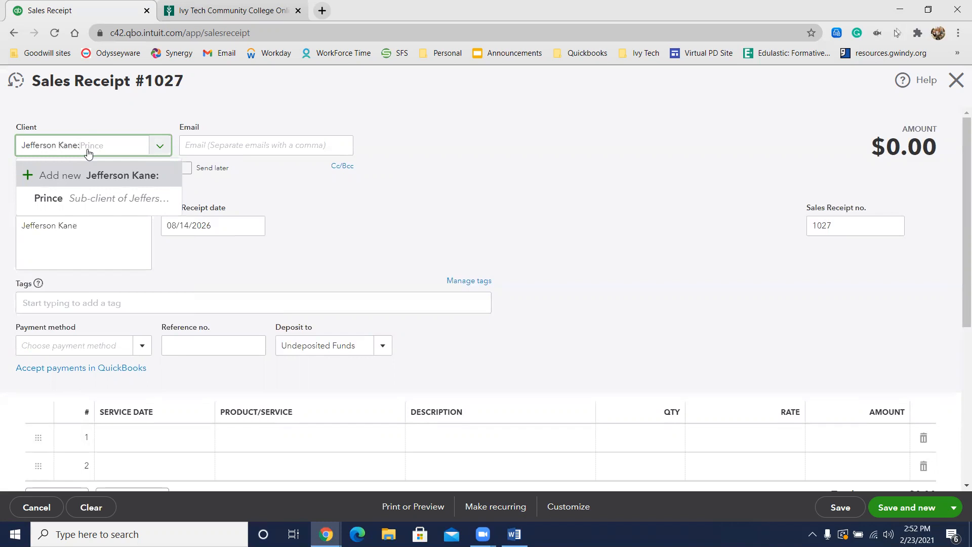
pyautogui.write('Oscar')
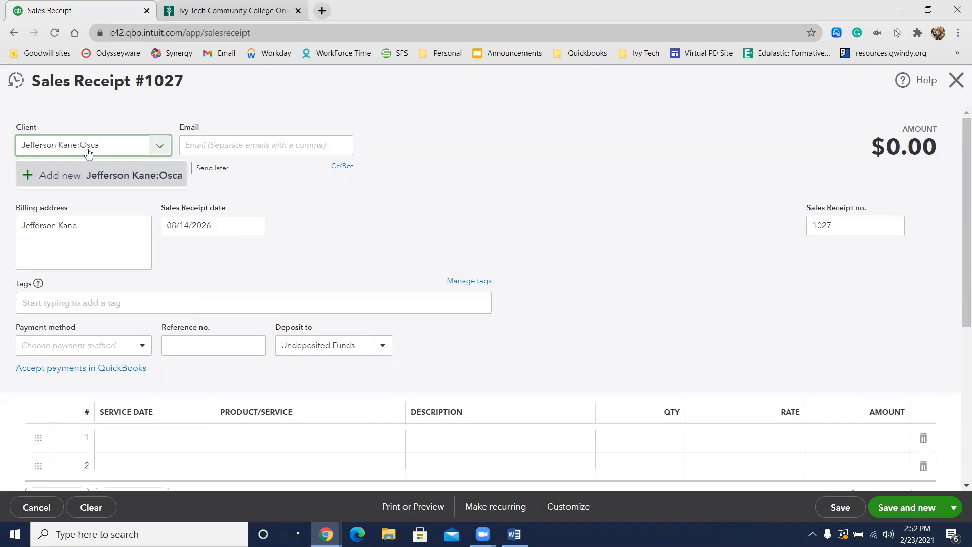
pyautogui.click(65, 178)
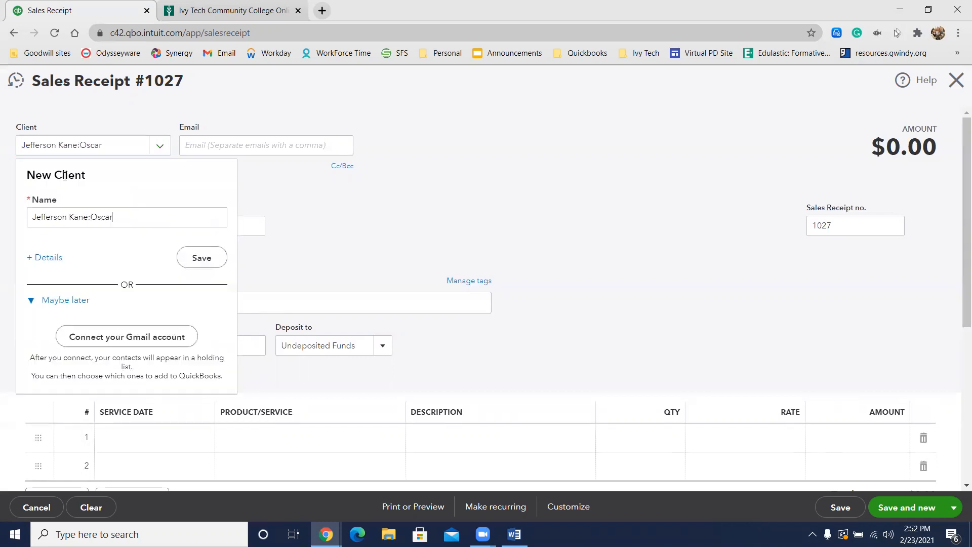
pyautogui.click(45, 258)
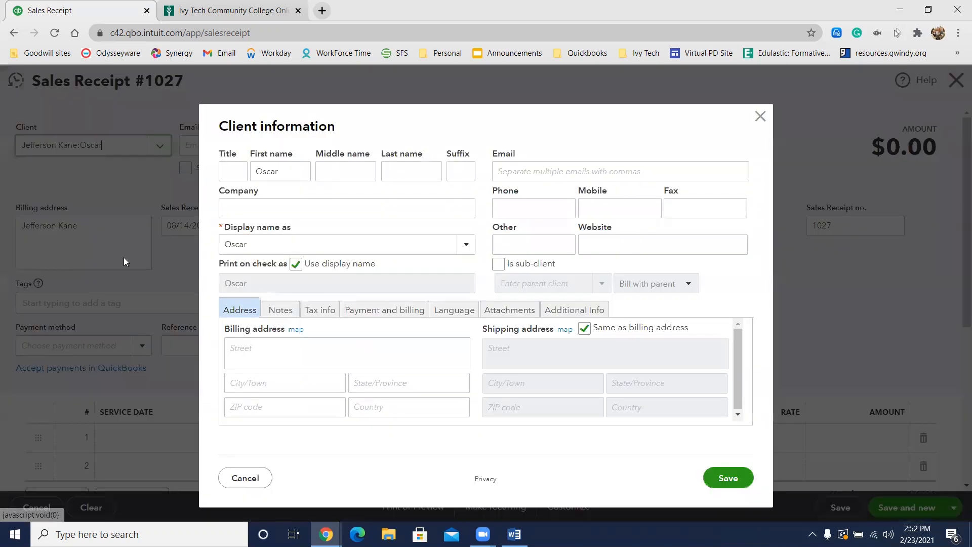
# Step: Make Oscar a sub-client of Prince's owner, turn off using the display name on checks, and save the record
pyautogui.click(498, 264)
pyautogui.click(508, 283)
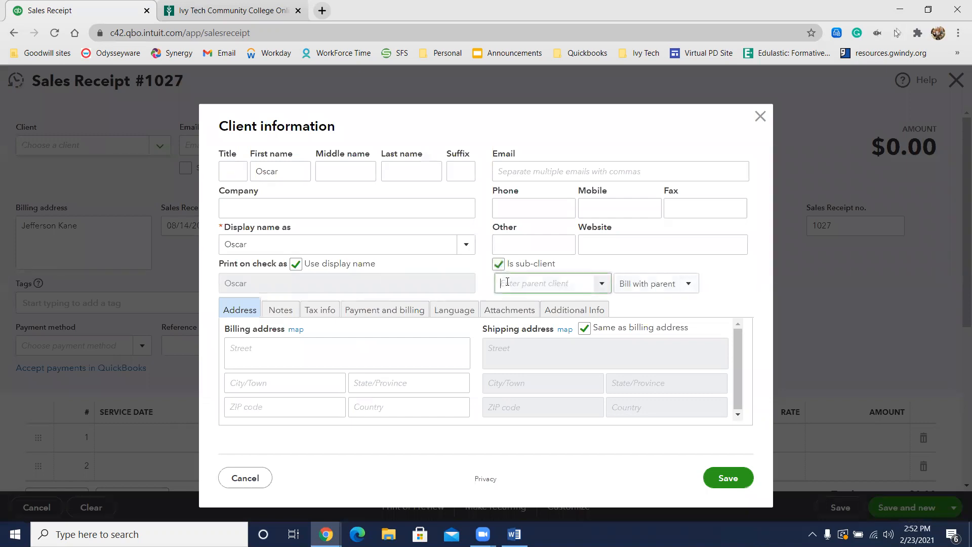
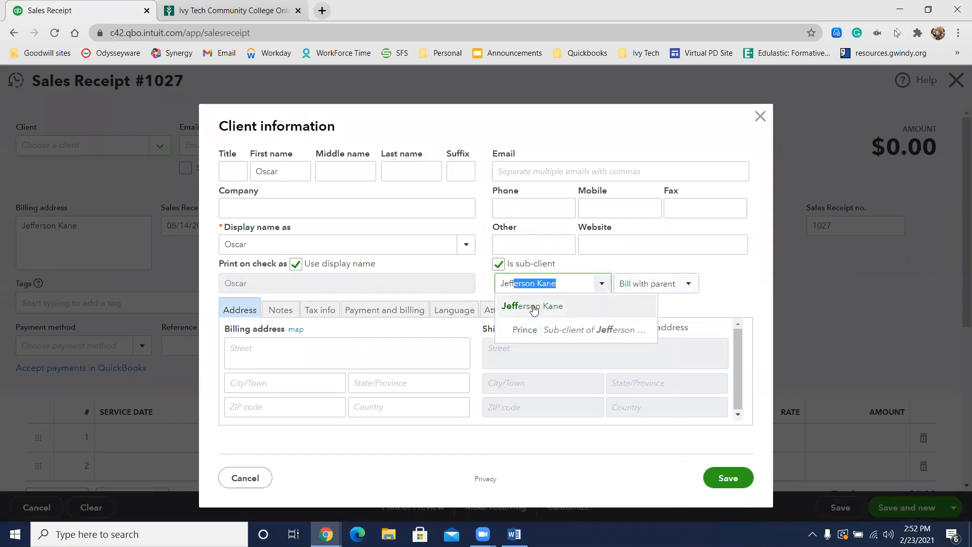
pyautogui.click(506, 307)
pyautogui.click(295, 264)
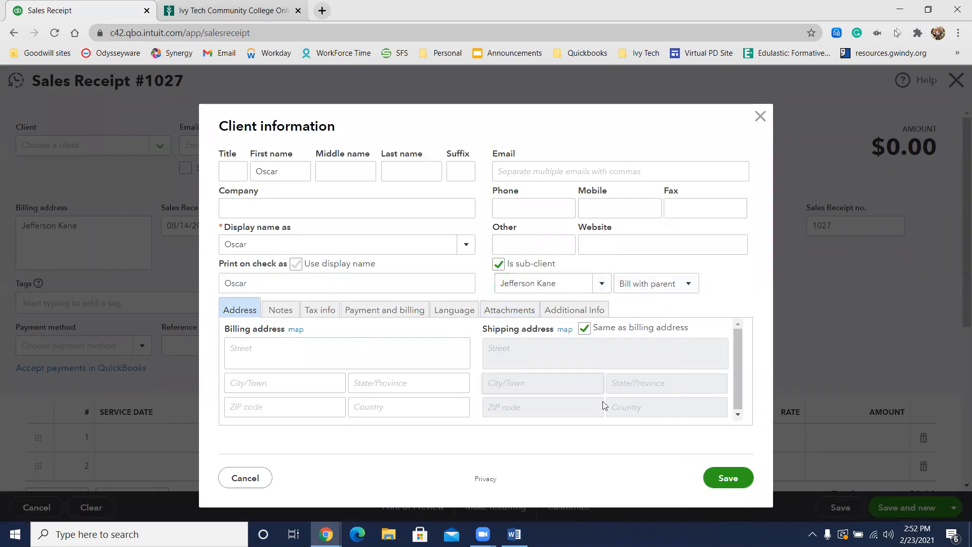
pyautogui.click(740, 479)
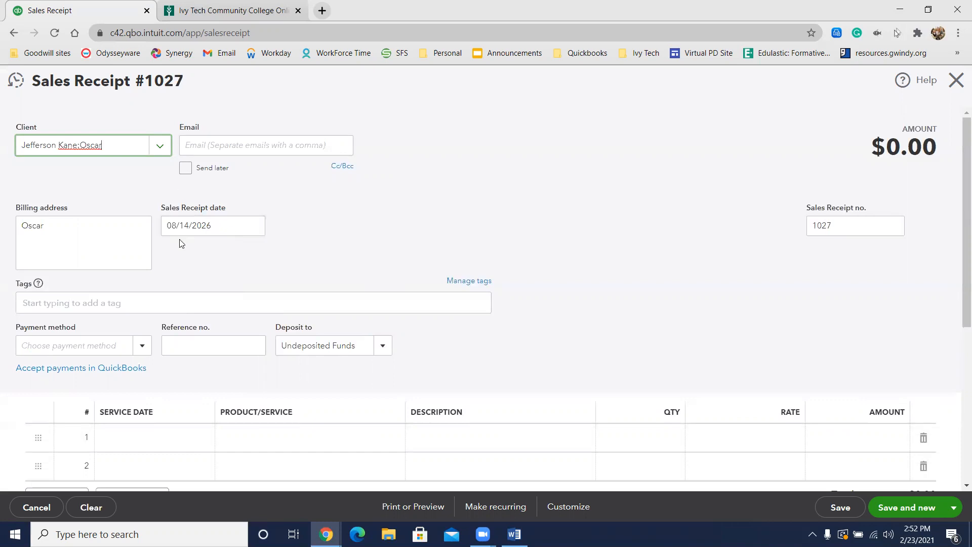
# Step: Set the payment method of Oscar's receipt to Check and enter 58544 as the reference number
pyautogui.click(62, 345)
pyautogui.write('Check')
pyautogui.click(41, 386)
pyautogui.click(216, 344)
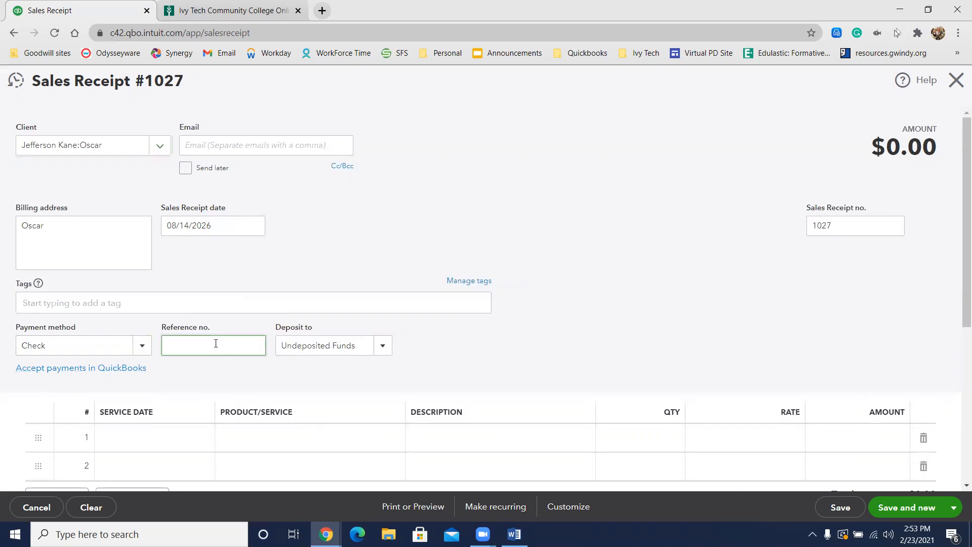
pyautogui.write('58544')
# Step: Add the Mini Pet Groom:Medium service to Oscar's receipt, save it, and start a new sales receipt
pyautogui.scroll(-1, 496, 358)
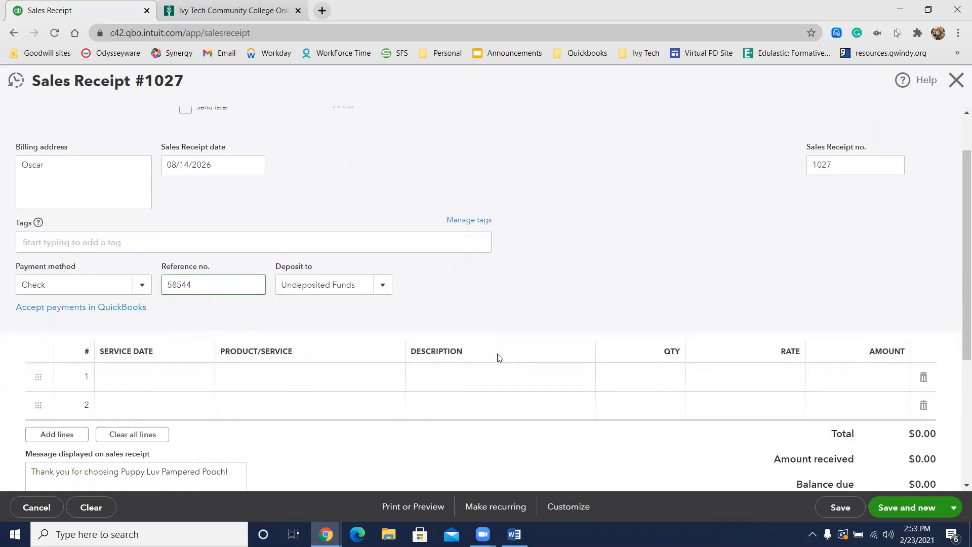
pyautogui.click(331, 378)
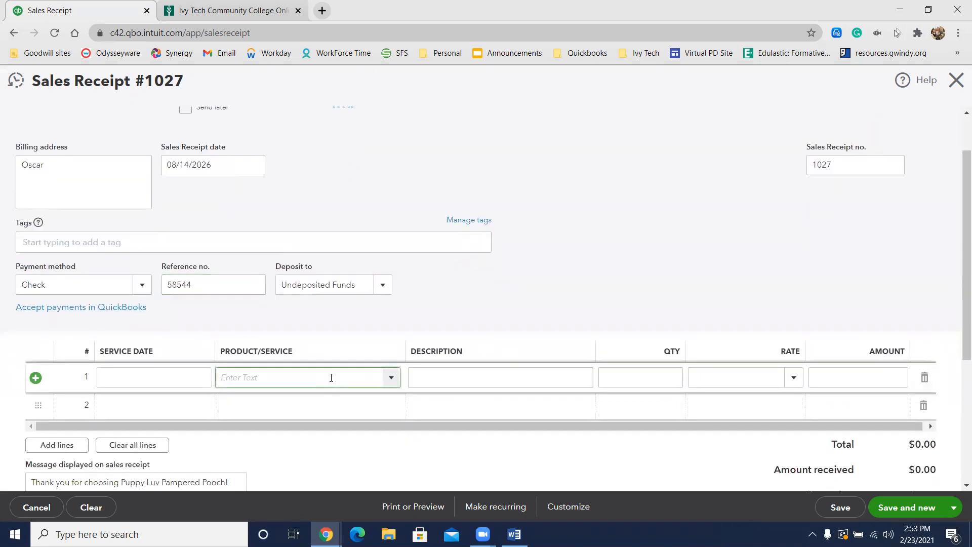
pyautogui.write('mini')
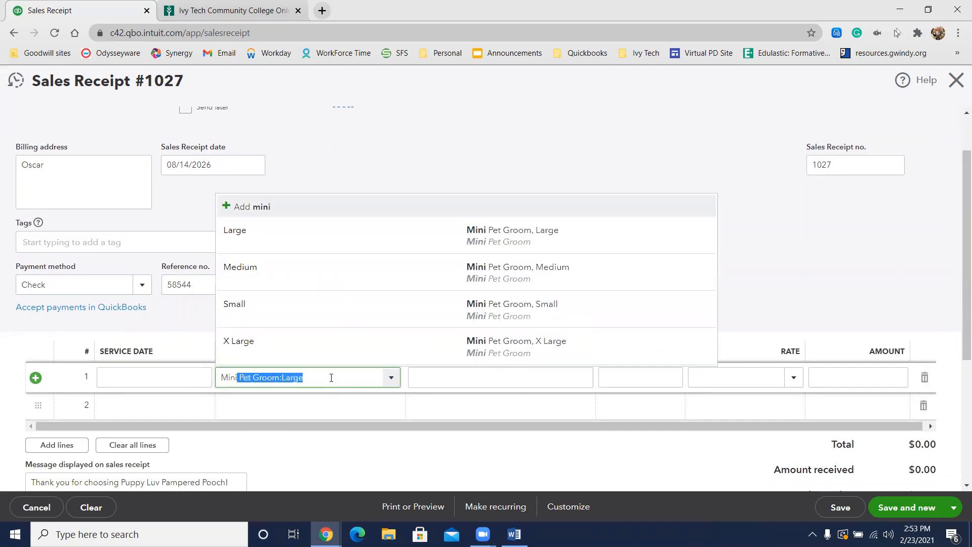
pyautogui.click(297, 275)
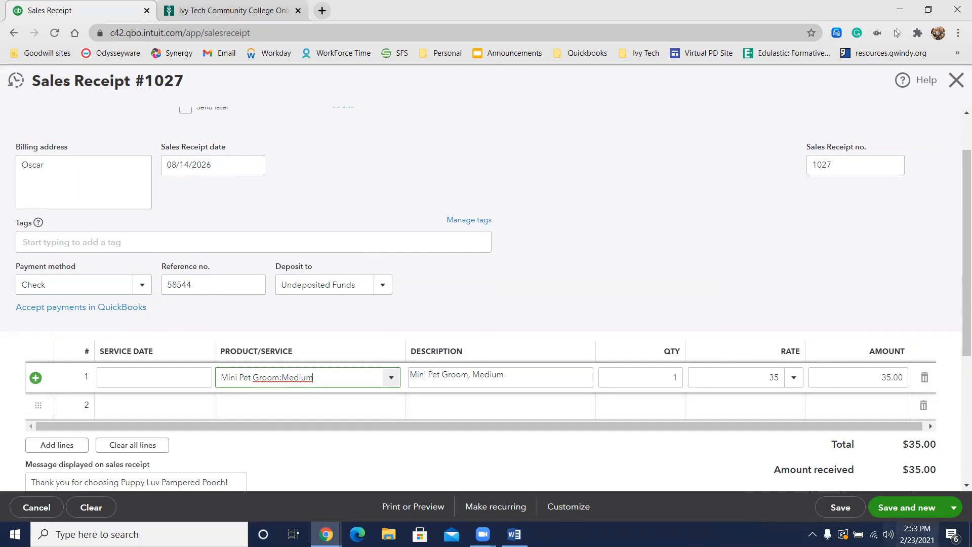
pyautogui.click(914, 513)
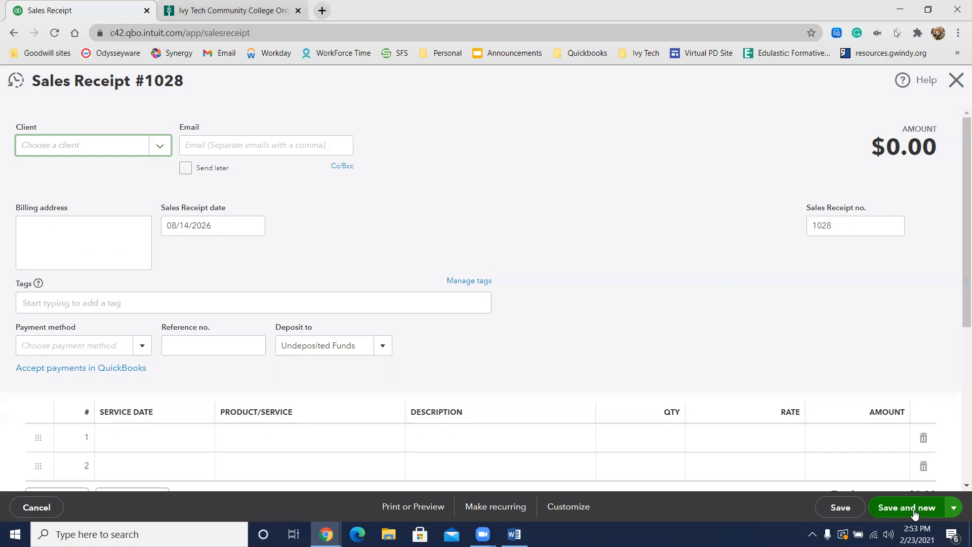
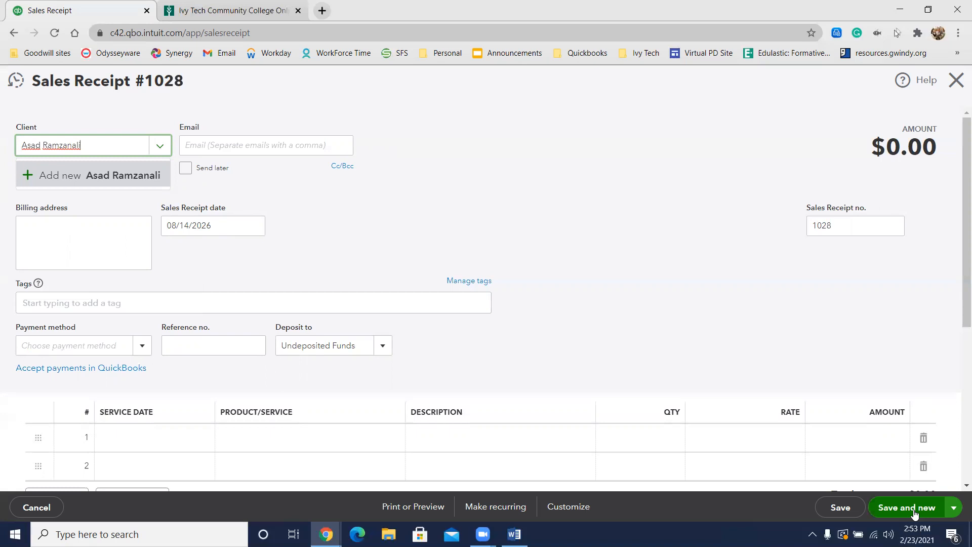
# Step: Enter the next client's full name on the blank sales receipt and save it as a new client
pyautogui.click(92, 172)
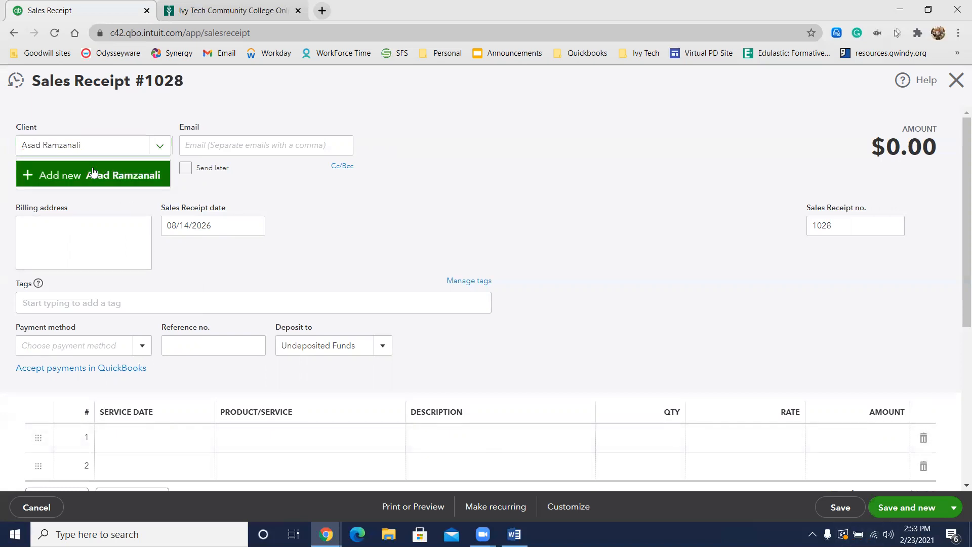
pyautogui.click(208, 264)
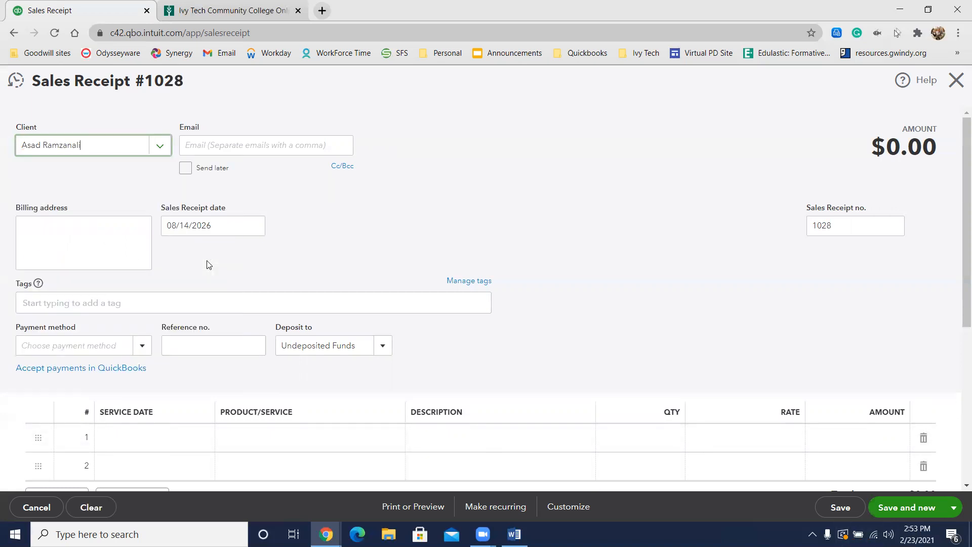
# Step: Start a new client record for the pet Sweetie under the current client and open its detailed information
pyautogui.write(':Sweetie')
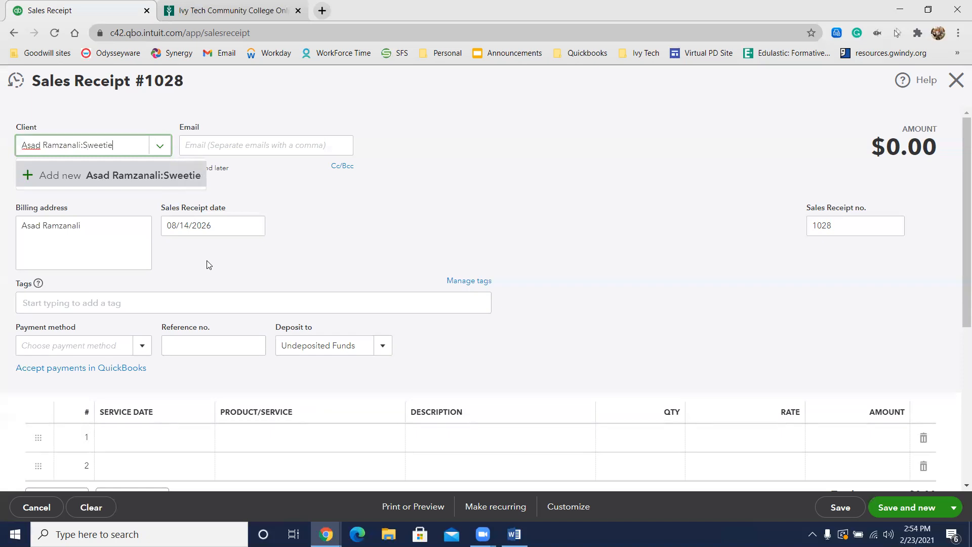
pyautogui.click(39, 177)
pyautogui.click(43, 257)
# Step: Make Sweetie a sub-client of the newly added client, turn off using the display name on checks, and save the record
pyautogui.click(498, 263)
pyautogui.click(521, 282)
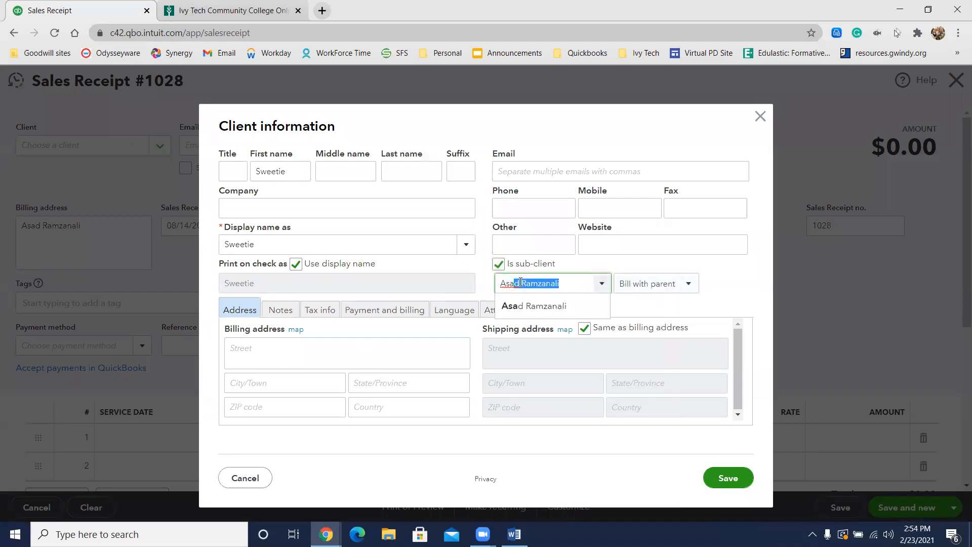
pyautogui.click(531, 306)
pyautogui.click(326, 271)
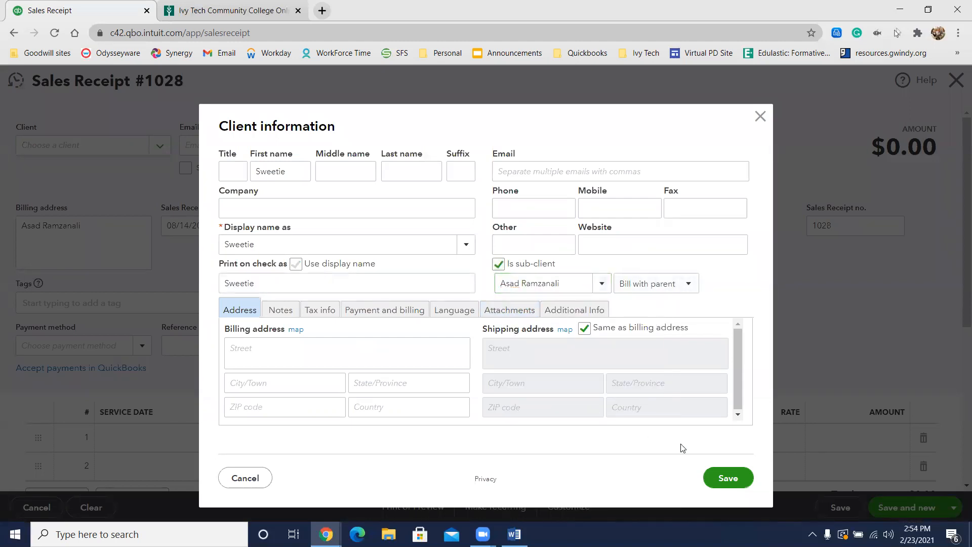
pyautogui.click(720, 479)
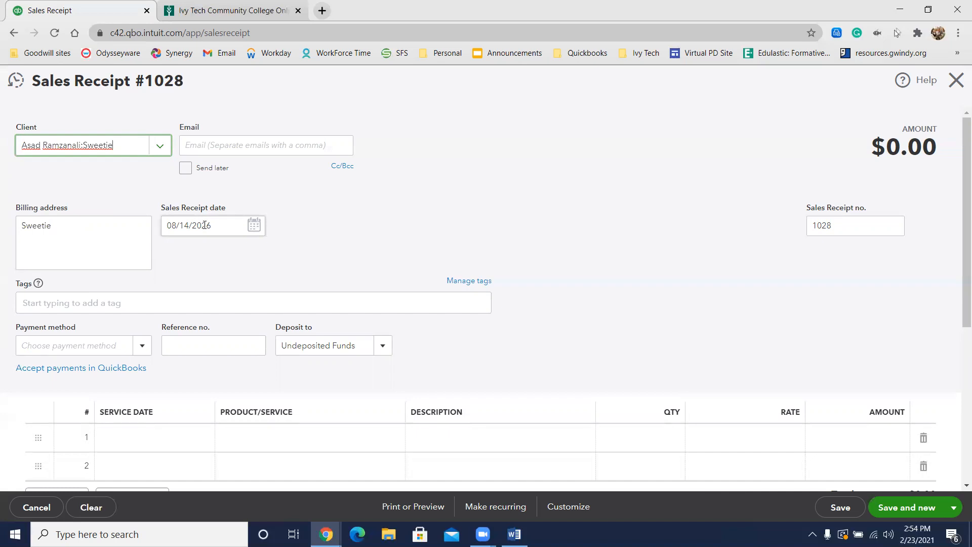
# Step: Set the payment method of Sweetie's receipt to Check and enter 7115 as the reference number
pyautogui.click(57, 349)
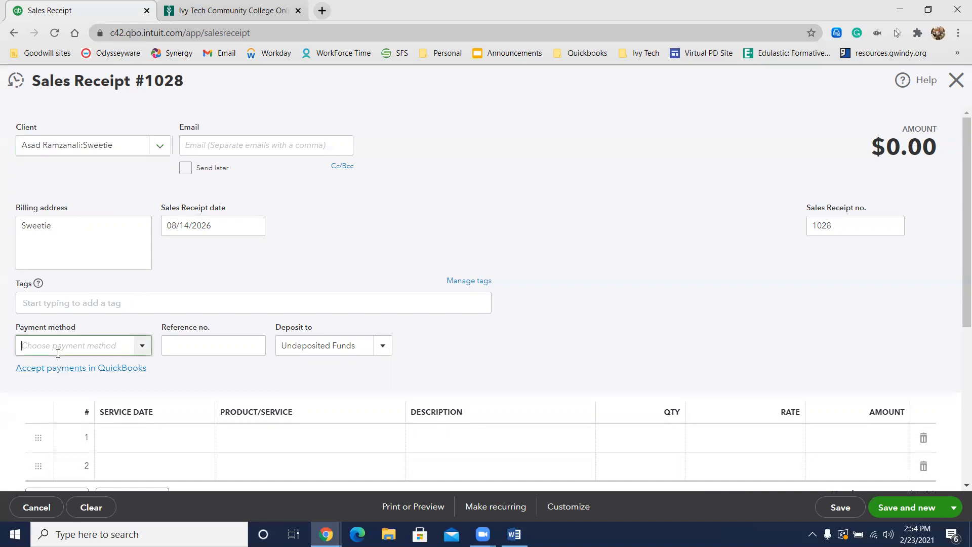
pyautogui.write('che')
pyautogui.click(56, 388)
pyautogui.click(215, 342)
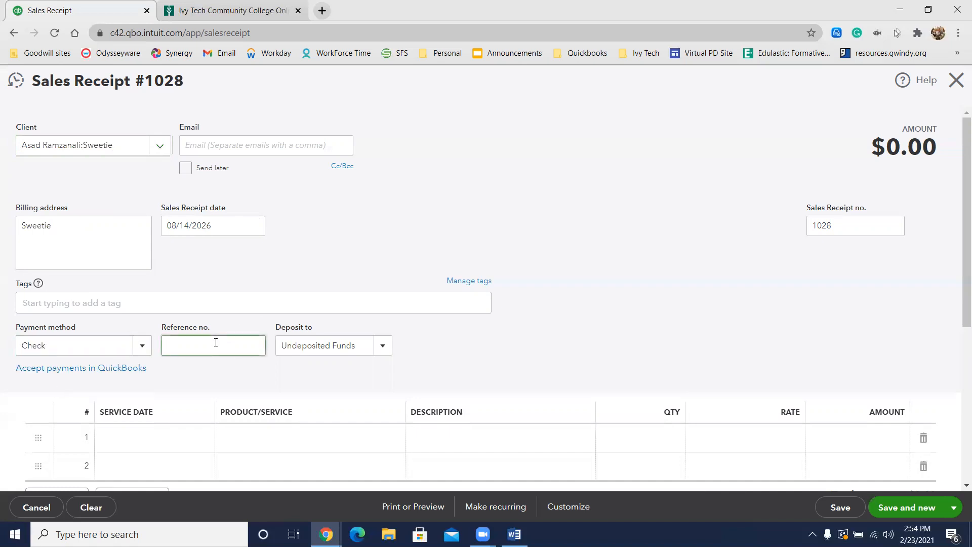
pyautogui.write('7115')
# Step: Add the Bath and Brush:X Large and Add Ons:Teeth Brushed services as the two lines of Sweetie's receipt
pyautogui.scroll(-2, 372, 339)
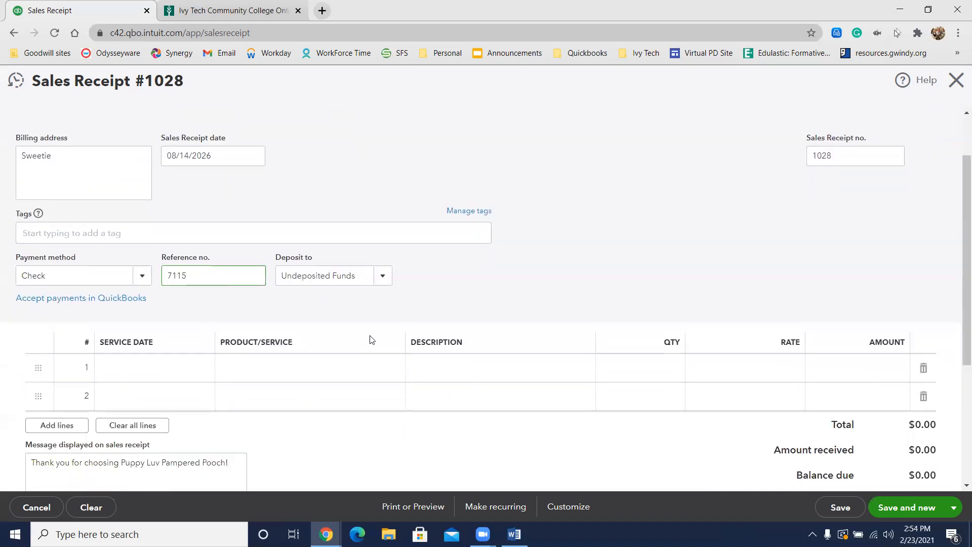
pyautogui.click(267, 371)
pyautogui.write('bath')
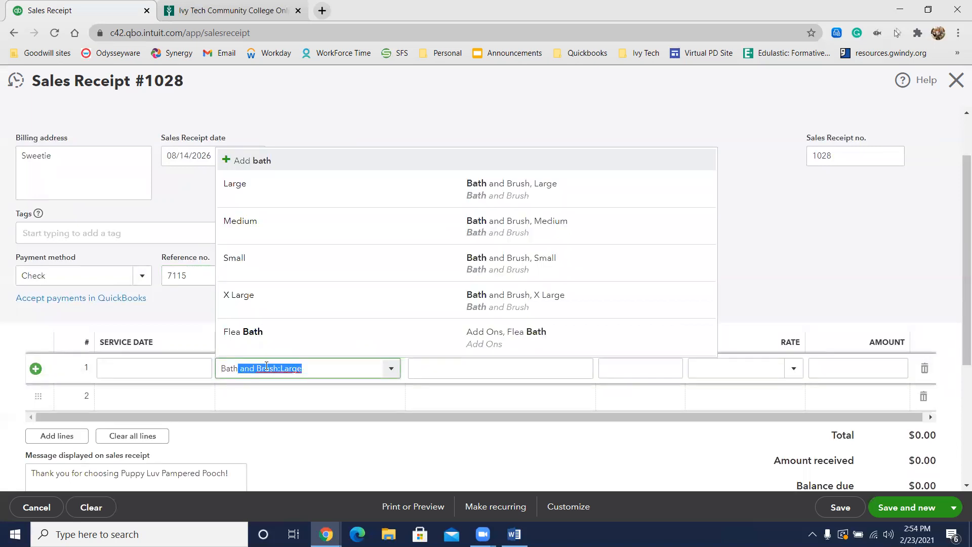
pyautogui.click(308, 298)
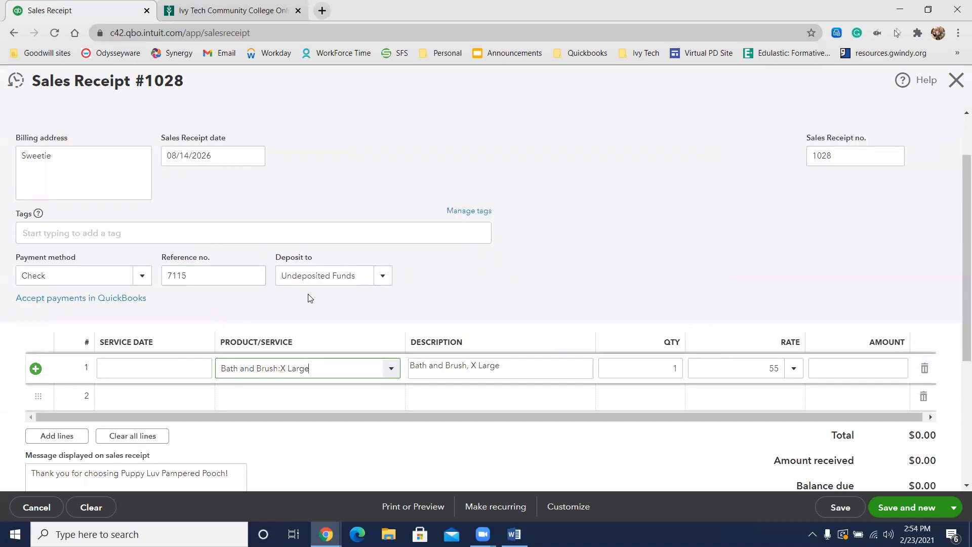
pyautogui.click(273, 404)
pyautogui.write('tee')
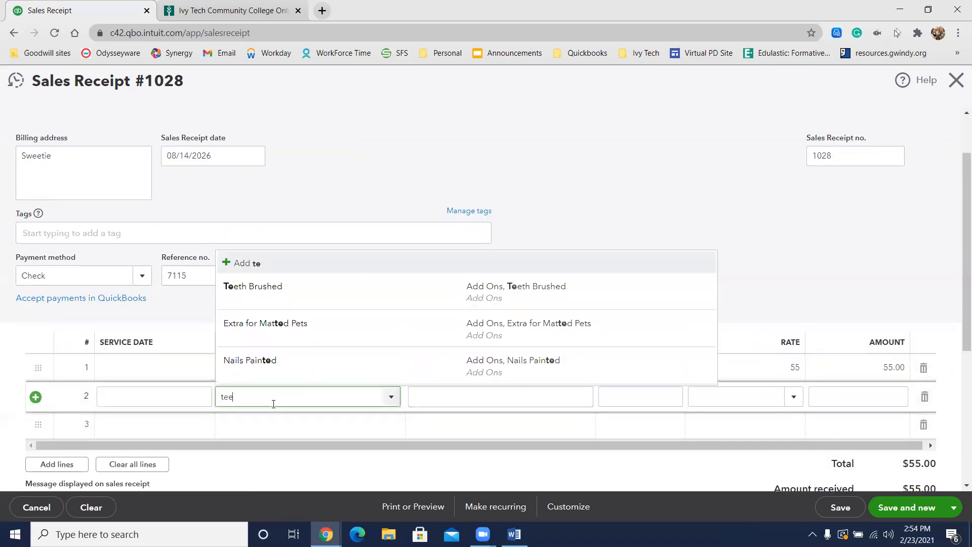
pyautogui.click(263, 443)
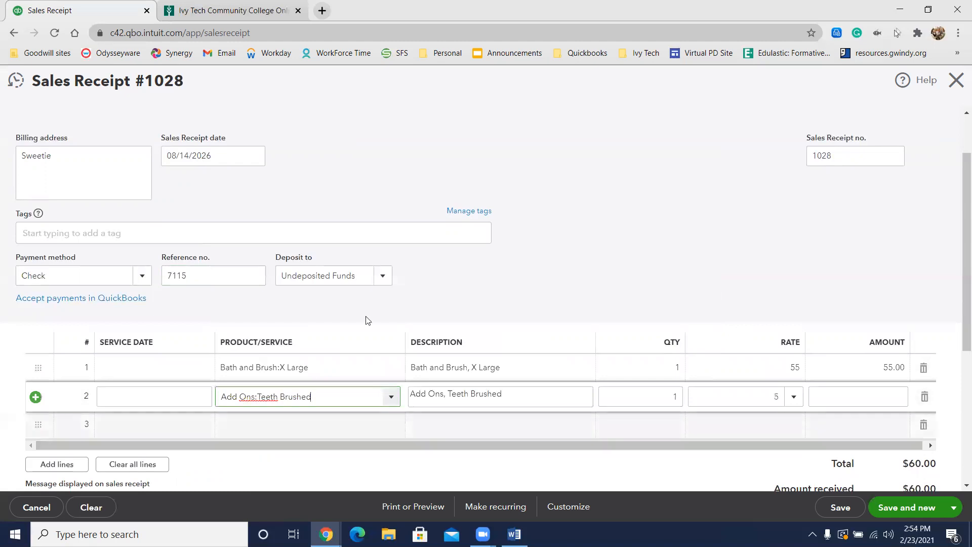
# Step: Review Sweetie's completed sales receipt from header to totals, and save and close it
pyautogui.scroll(-1, 421, 273)
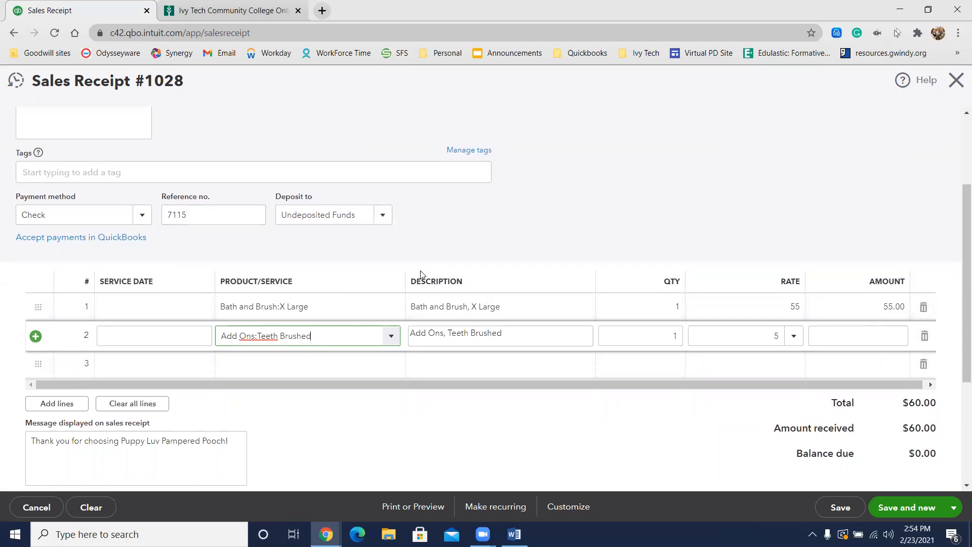
pyautogui.scroll(-2, 551, 232)
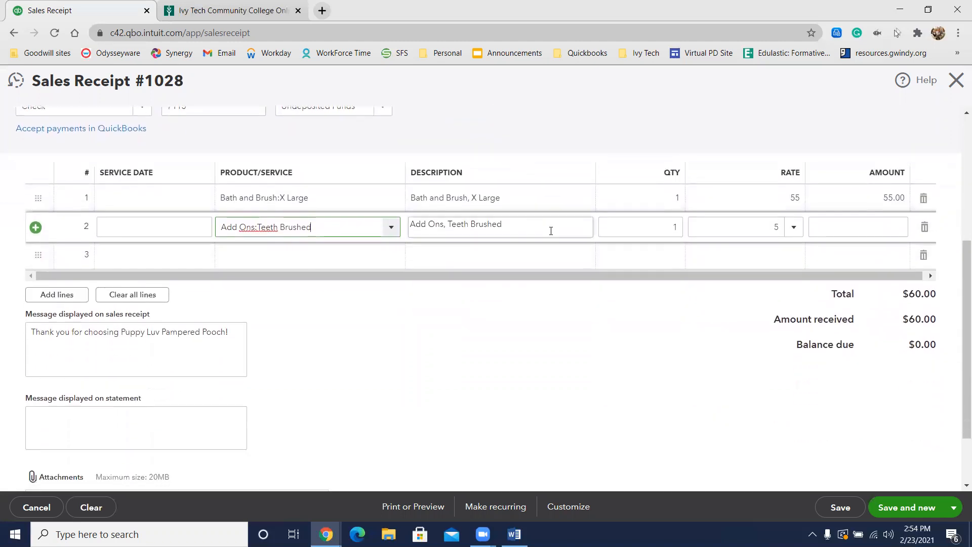
pyautogui.scroll(3, 551, 230)
pyautogui.scroll(1, 551, 231)
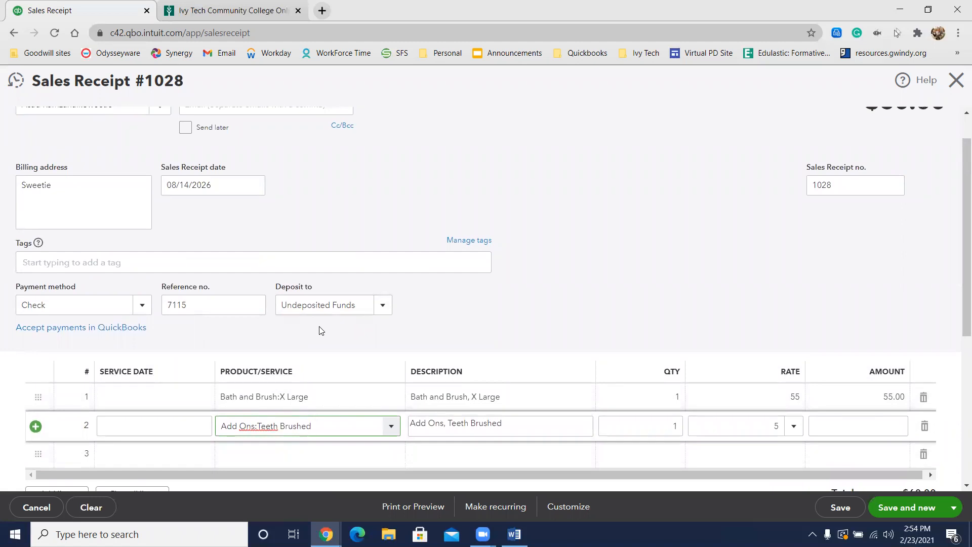
pyautogui.scroll(1, 393, 302)
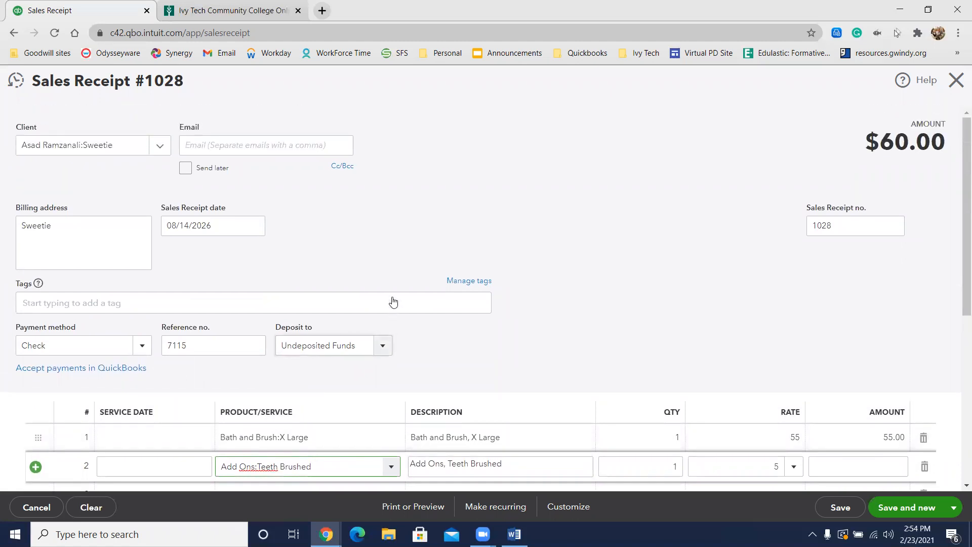
pyautogui.scroll(-2, 670, 258)
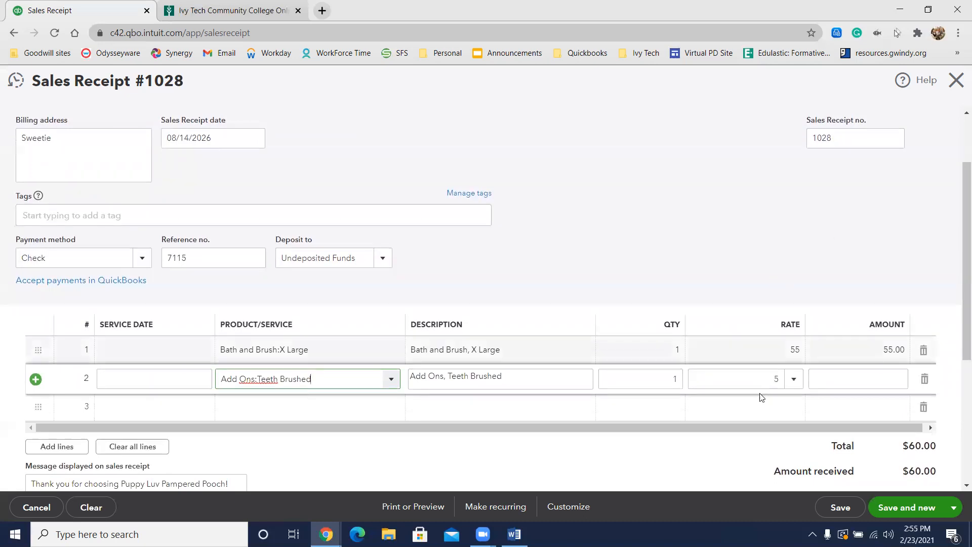
pyautogui.click(953, 507)
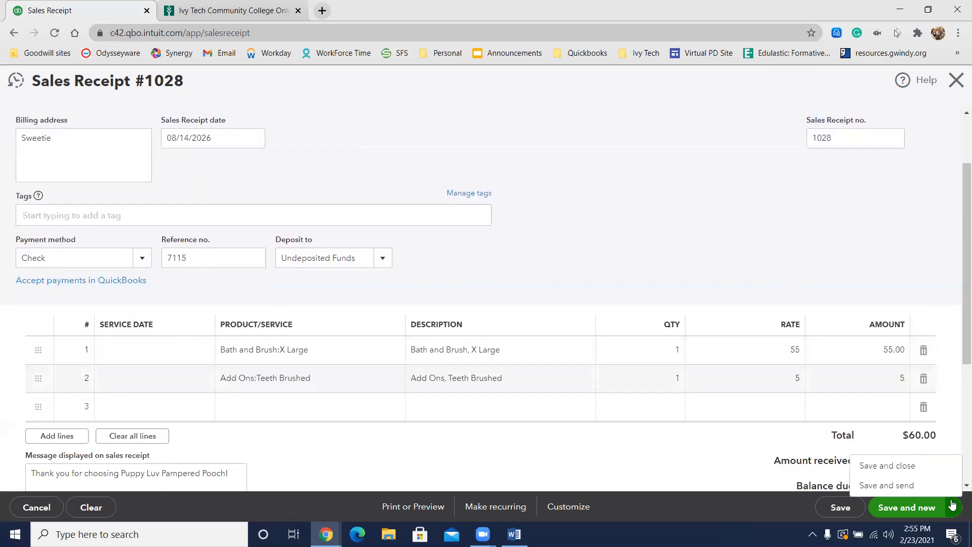
pyautogui.click(939, 471)
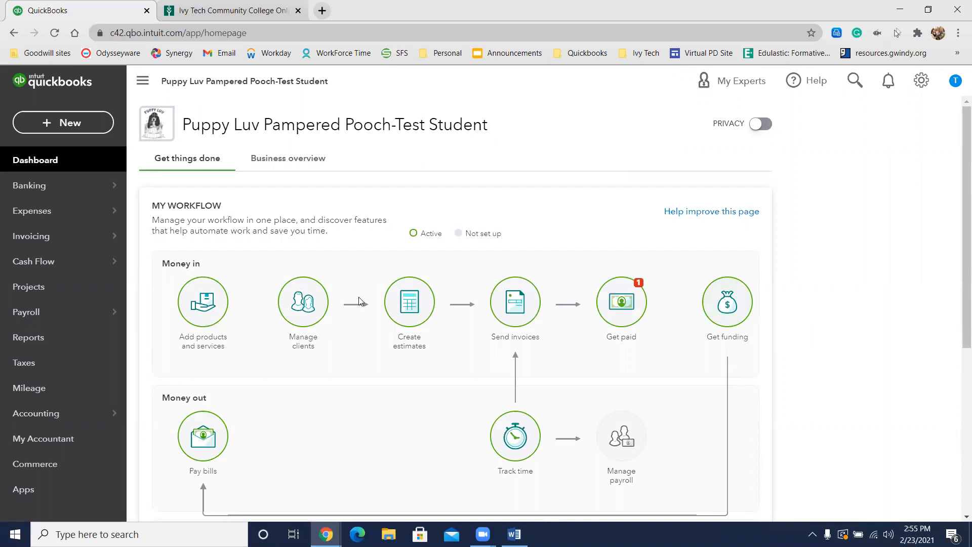
# Step: Create a new invoice, dismiss the payment setup page, and choose GreenWay Kennels as the client
pyautogui.click(89, 122)
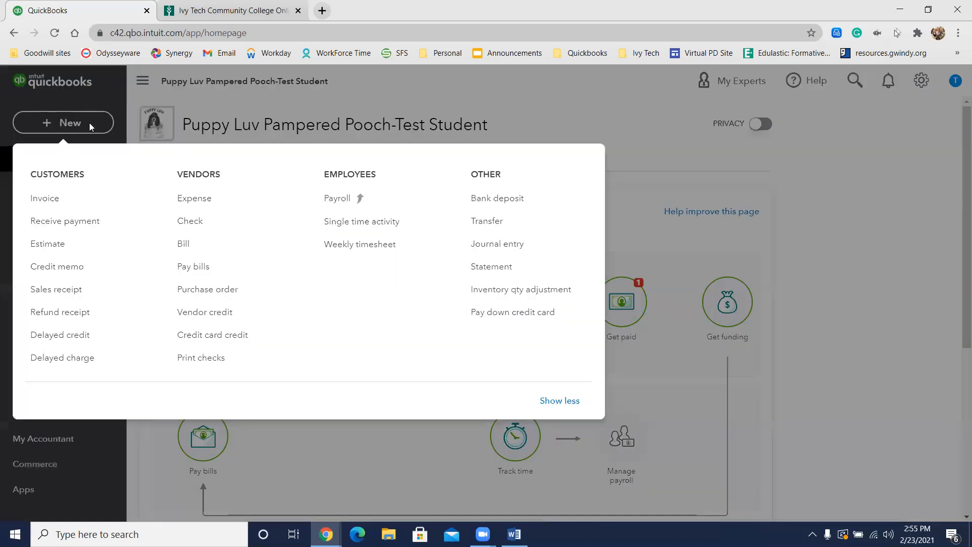
pyautogui.click(45, 199)
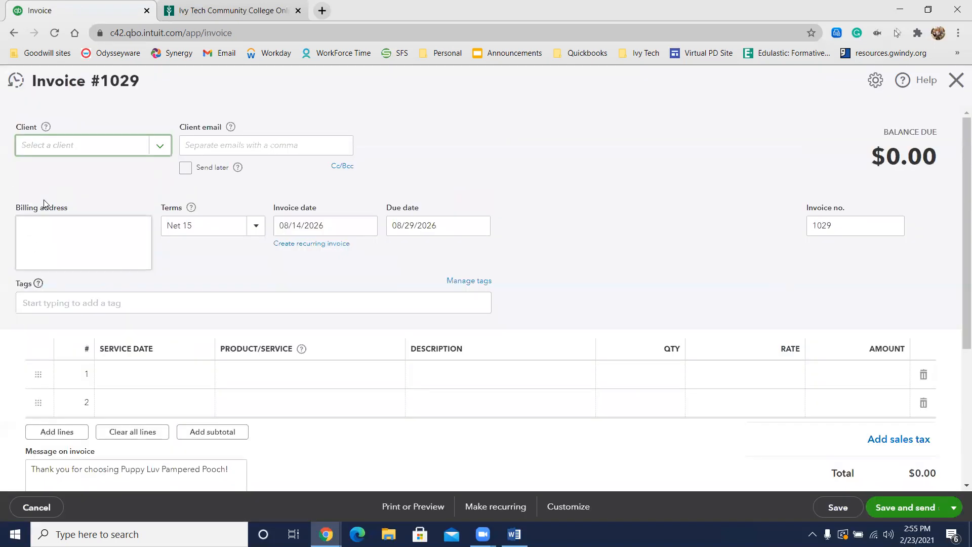
pyautogui.write('gree')
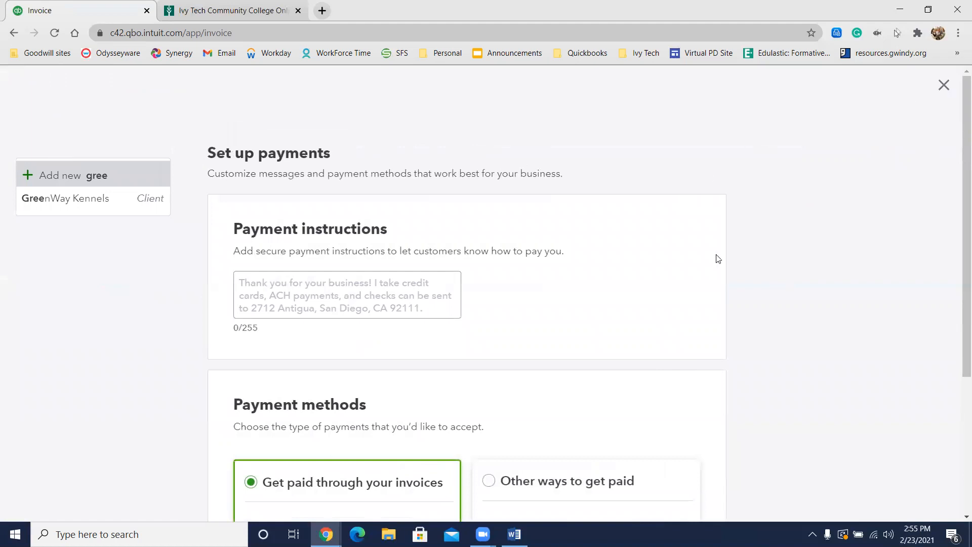
pyautogui.click(943, 84)
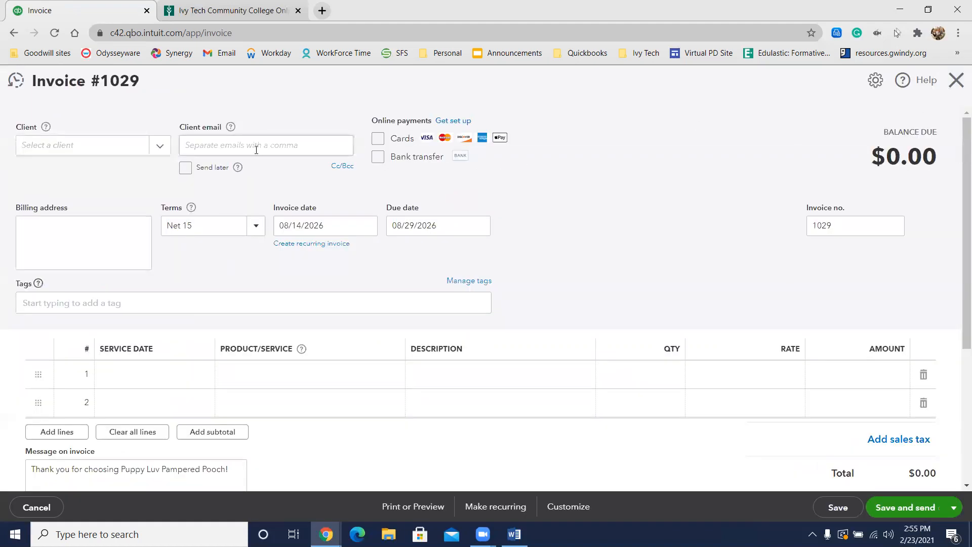
pyautogui.click(105, 145)
pyautogui.write('green')
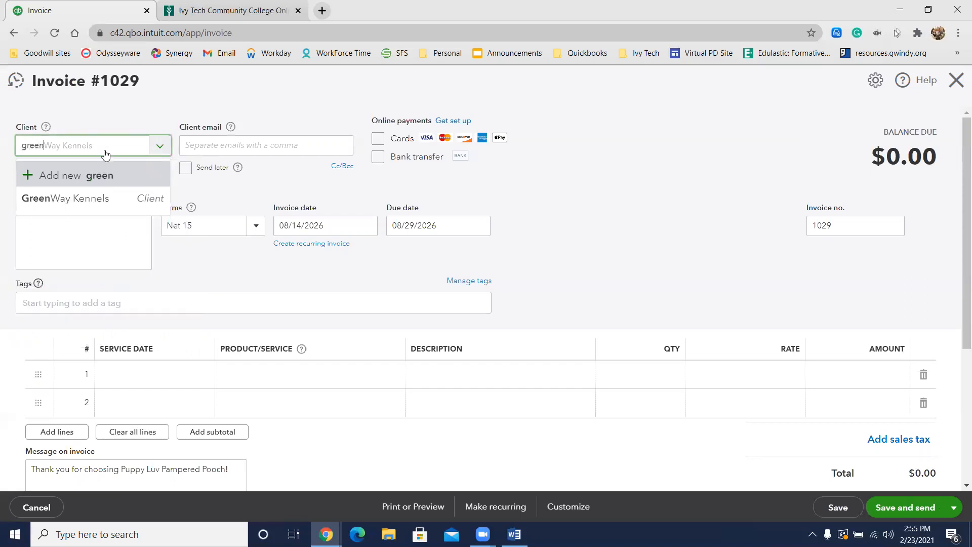
pyautogui.click(98, 198)
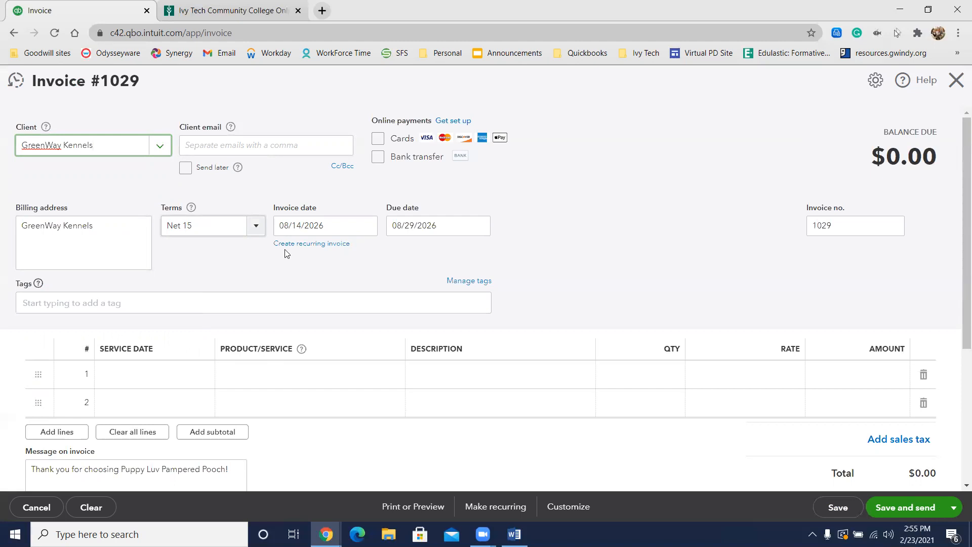
# Step: Add Bath and Brush:Medium as the first line of the GreenWay Kennels invoice with a quantity of 7
pyautogui.click(328, 374)
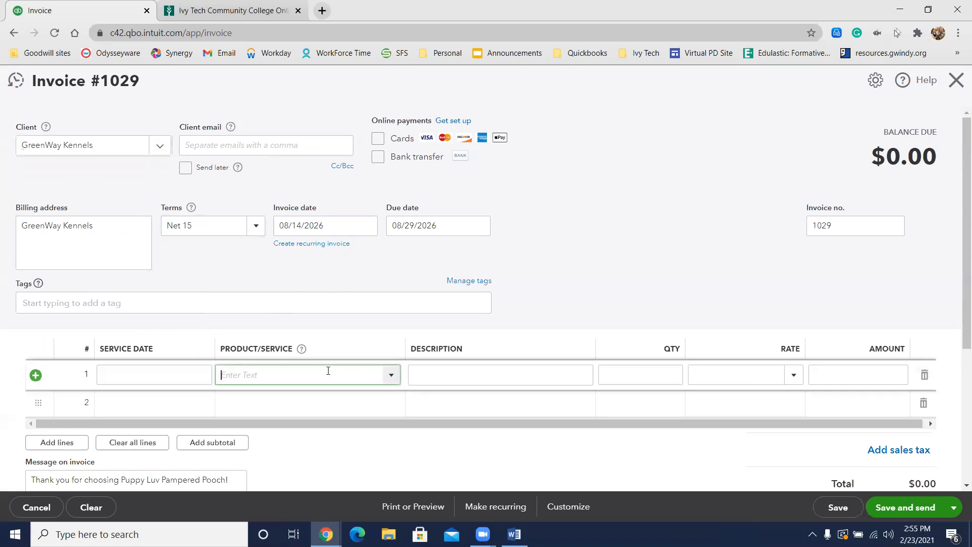
pyautogui.write('Bath and Brush:Large')
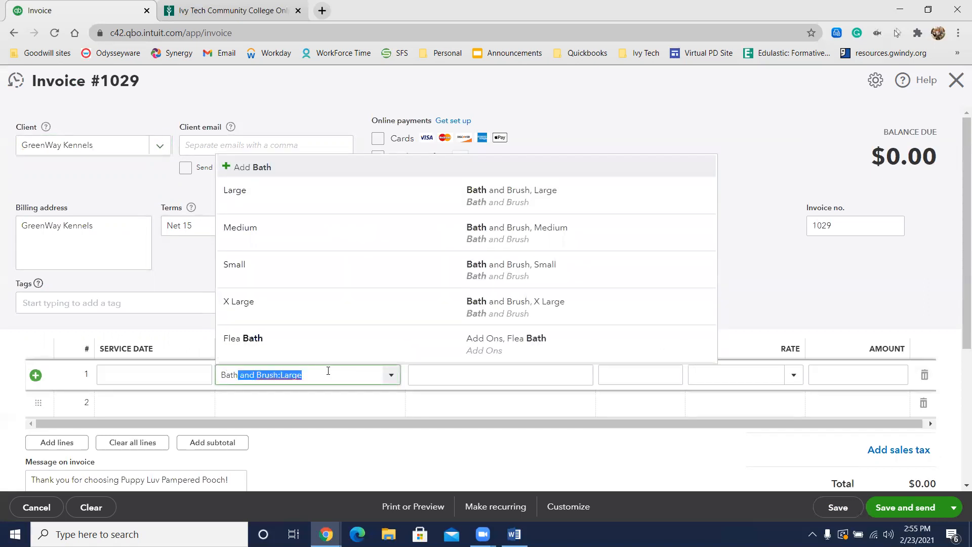
pyautogui.click(523, 239)
pyautogui.click(661, 386)
pyautogui.write('7')
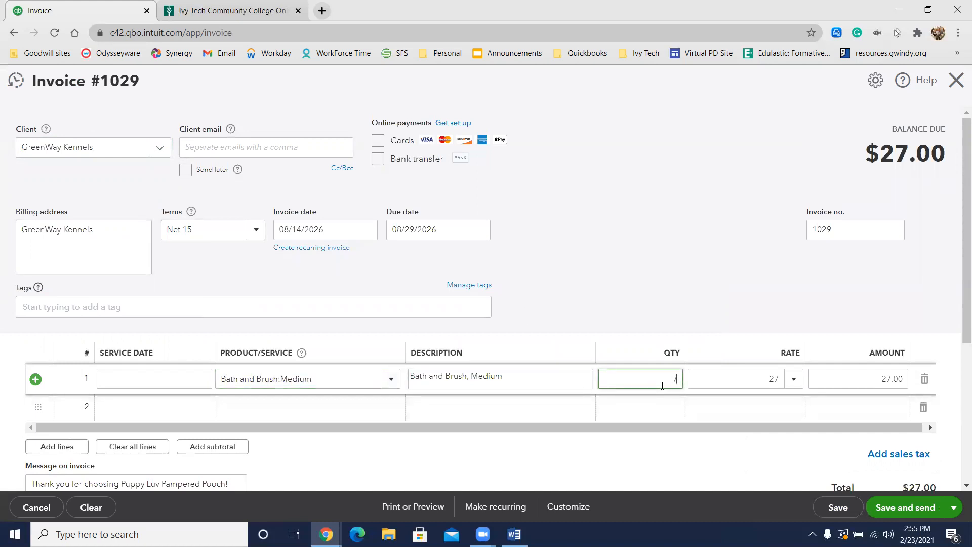
# Step: Add Add Ons:Teeth Brushed as the second invoice line with a quantity of 7
pyautogui.click(347, 414)
pyautogui.write('tee')
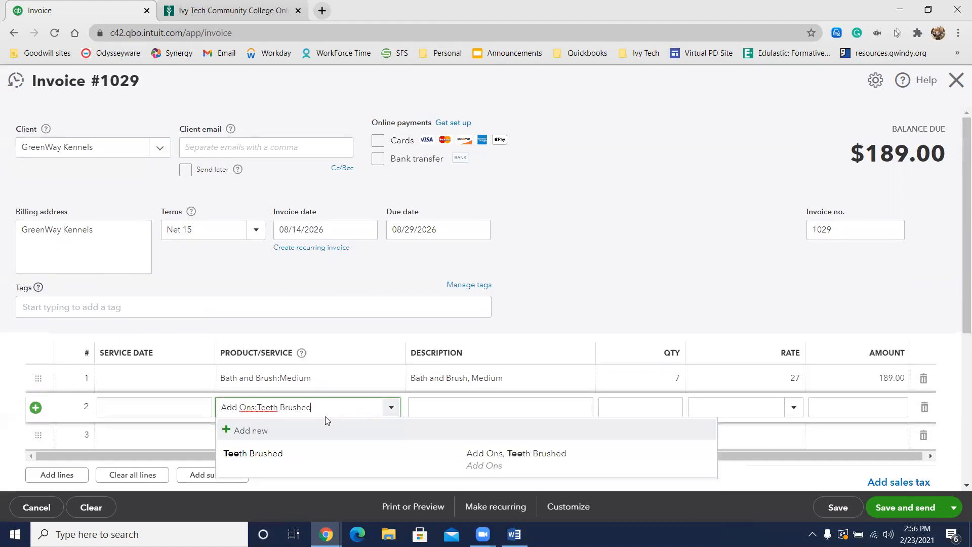
pyautogui.click(278, 451)
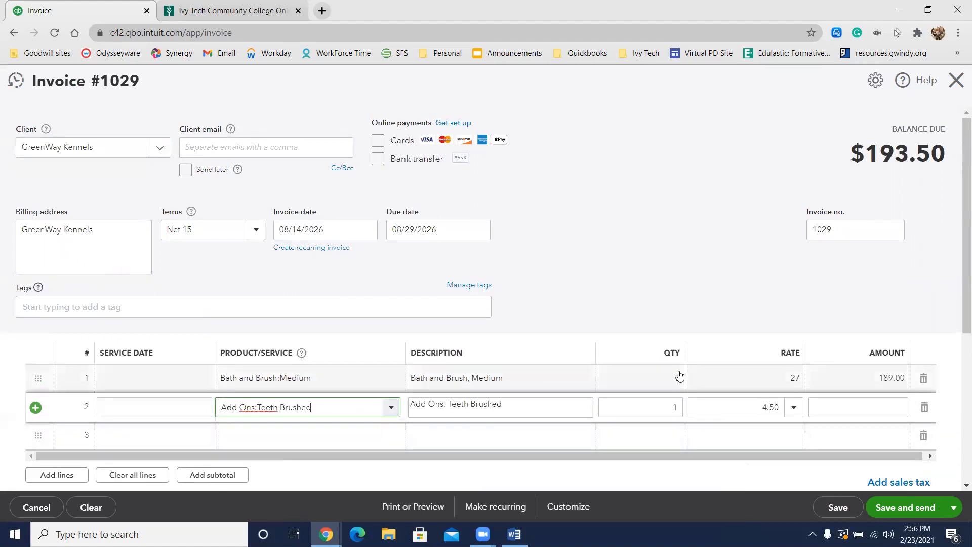
pyautogui.doubleClick(671, 411)
pyautogui.write('7')
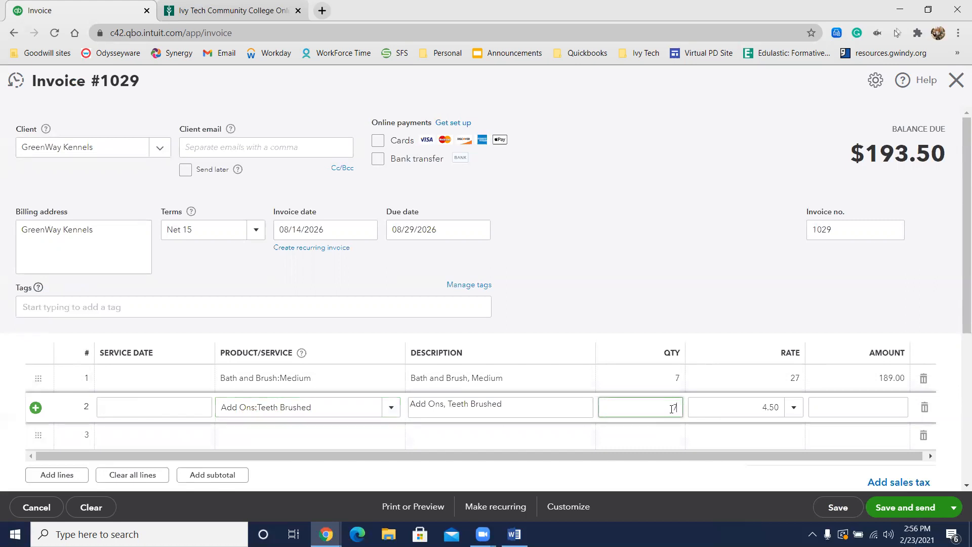
pyautogui.click(704, 216)
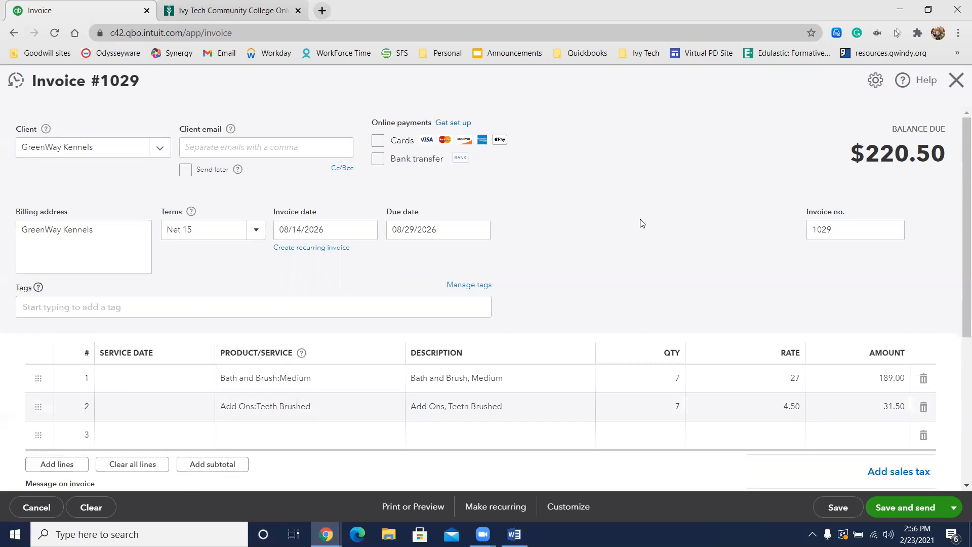
# Step: Select the Kennel Clients rate on both invoice lines, 27 for the bath and 4.50 for the teeth brushing
pyautogui.click(796, 381)
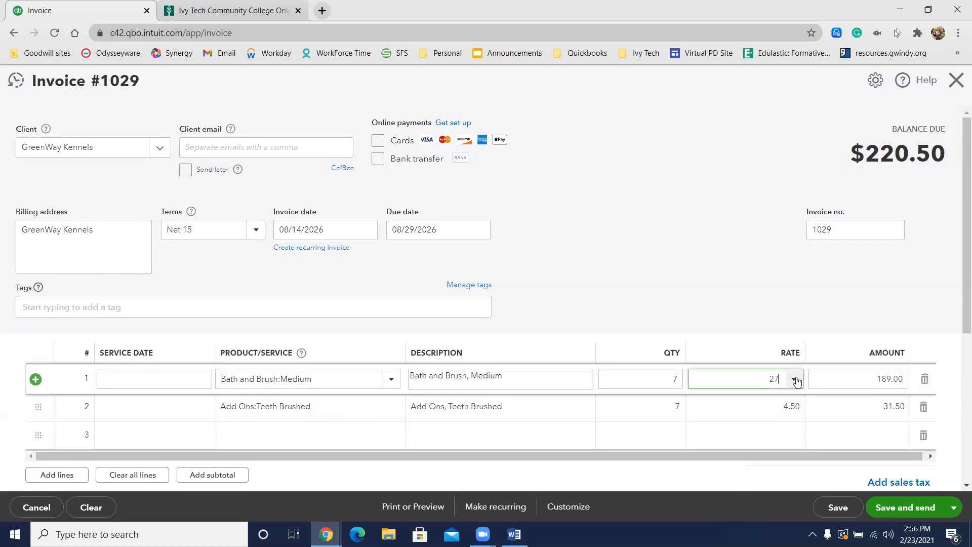
pyautogui.click(793, 380)
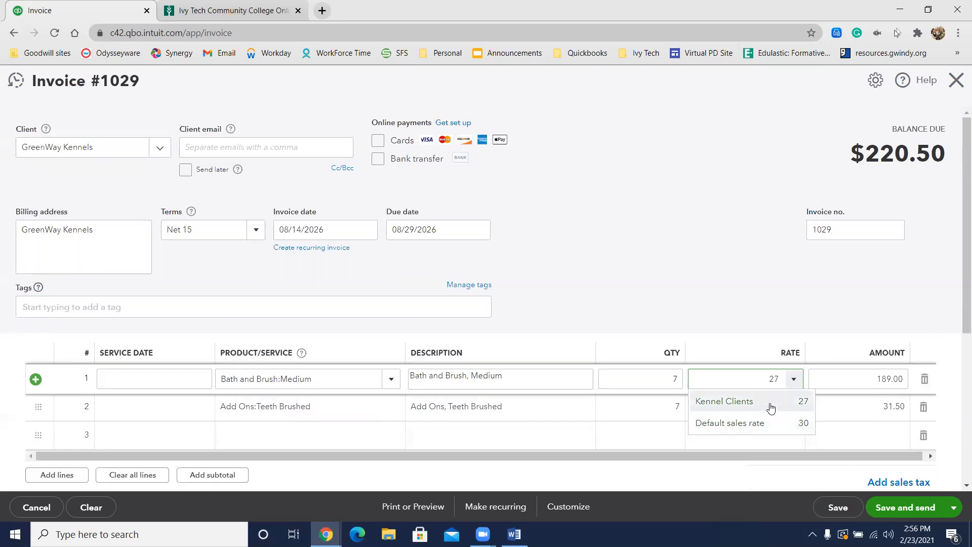
pyautogui.click(770, 408)
pyautogui.click(798, 408)
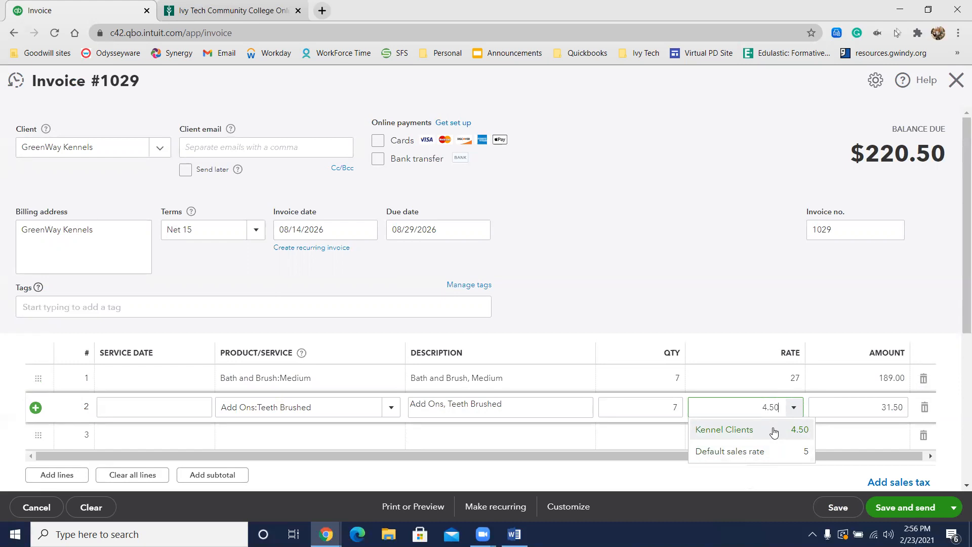
pyautogui.click(773, 432)
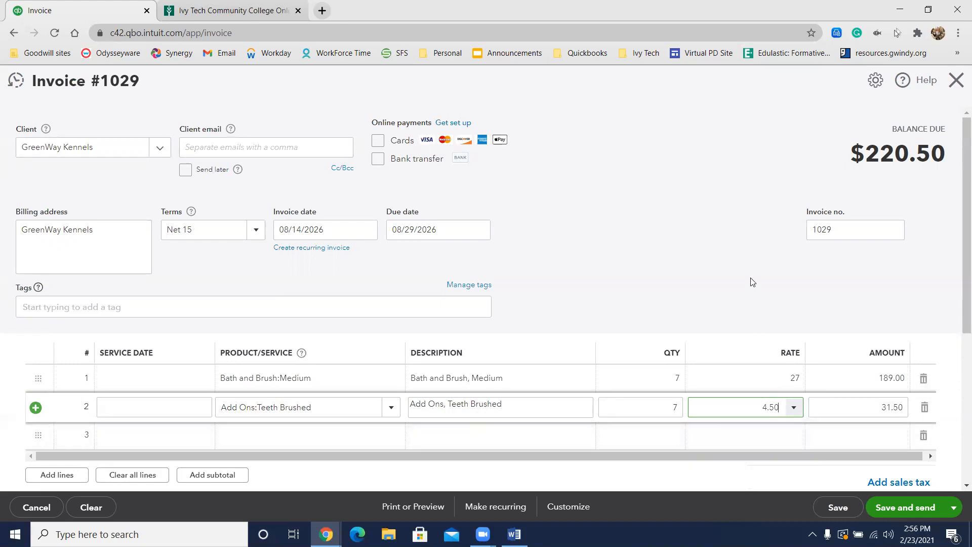
pyautogui.click(795, 251)
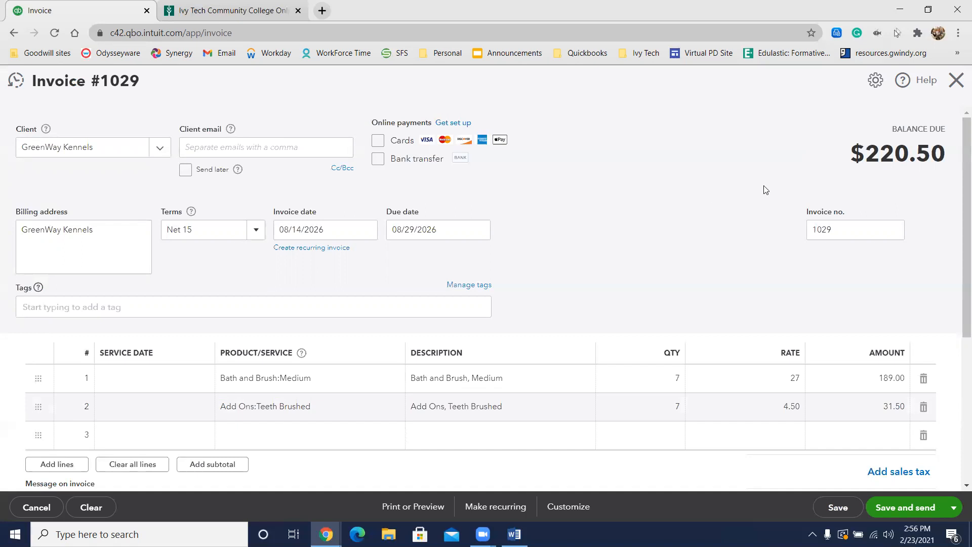
# Step: Save and close the GreenWay Kennels invoice without sending it
pyautogui.scroll(-3, 756, 303)
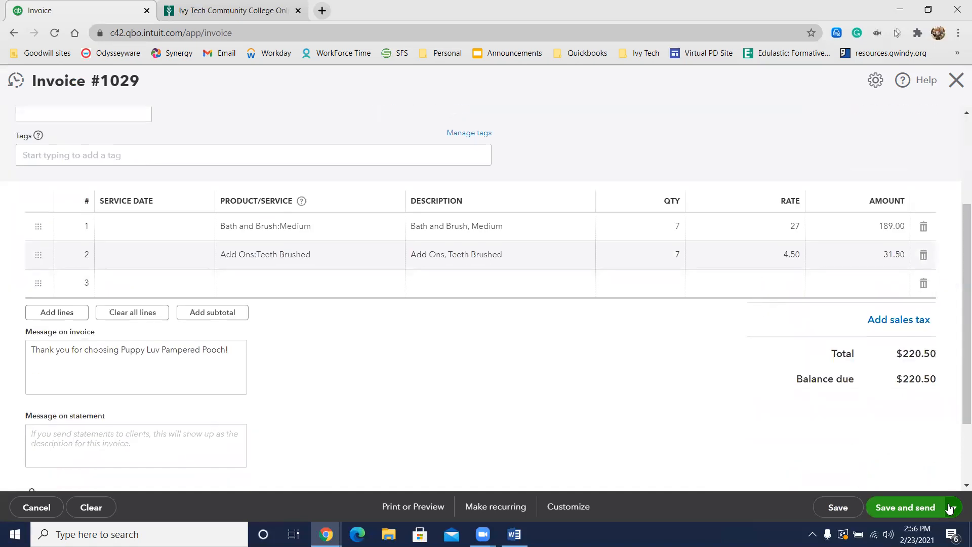
pyautogui.click(952, 507)
pyautogui.click(924, 467)
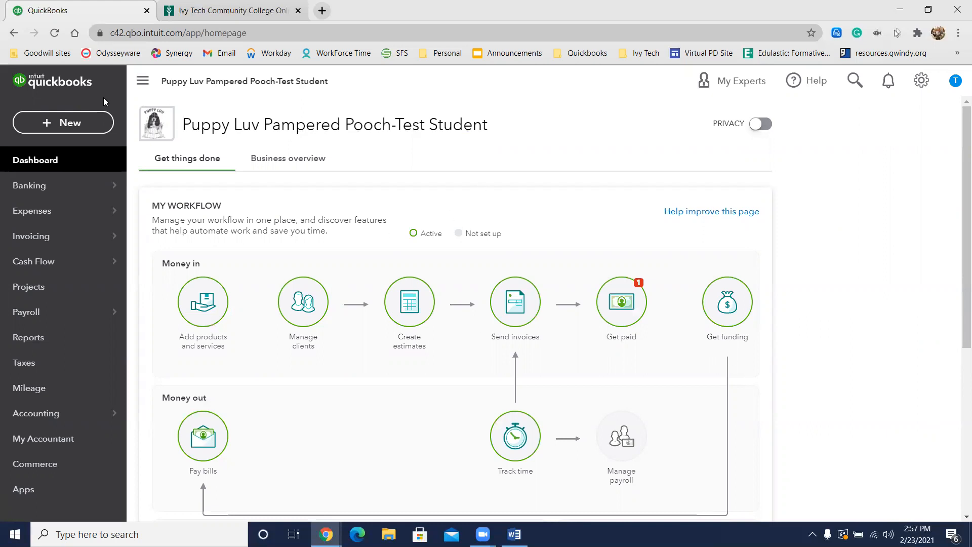
# Step: Start a new check and add Consolidated Insurance as a new vendor for its payee
pyautogui.click(87, 125)
pyautogui.click(98, 123)
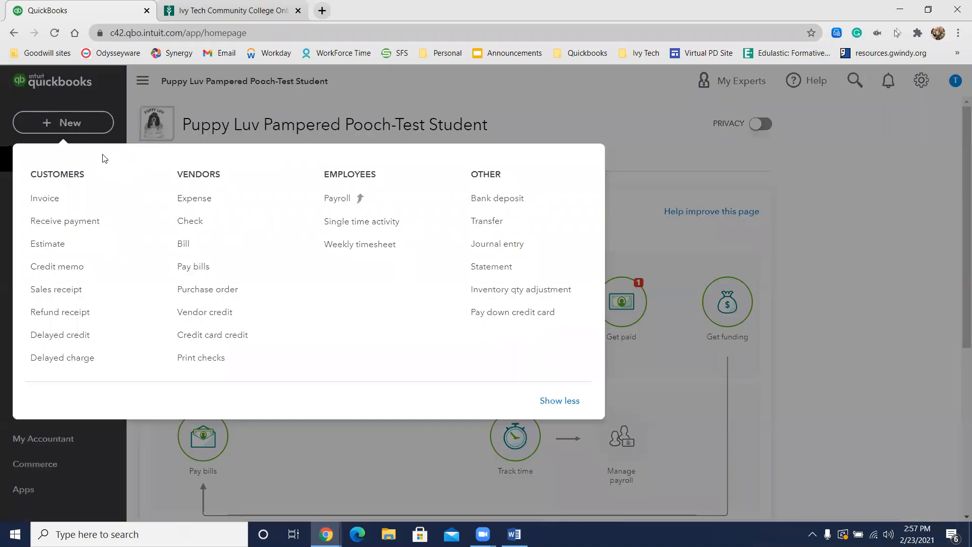
pyautogui.click(210, 221)
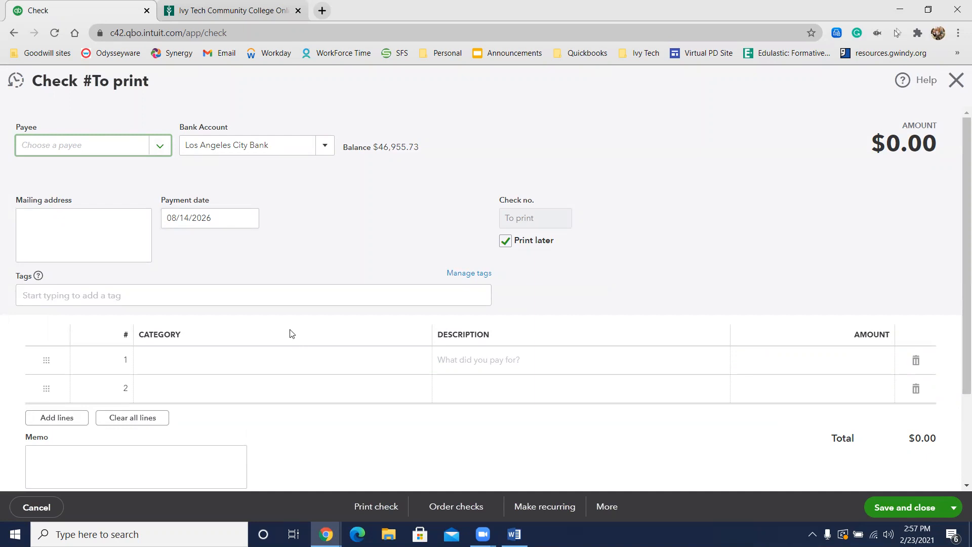
pyautogui.write('Con')
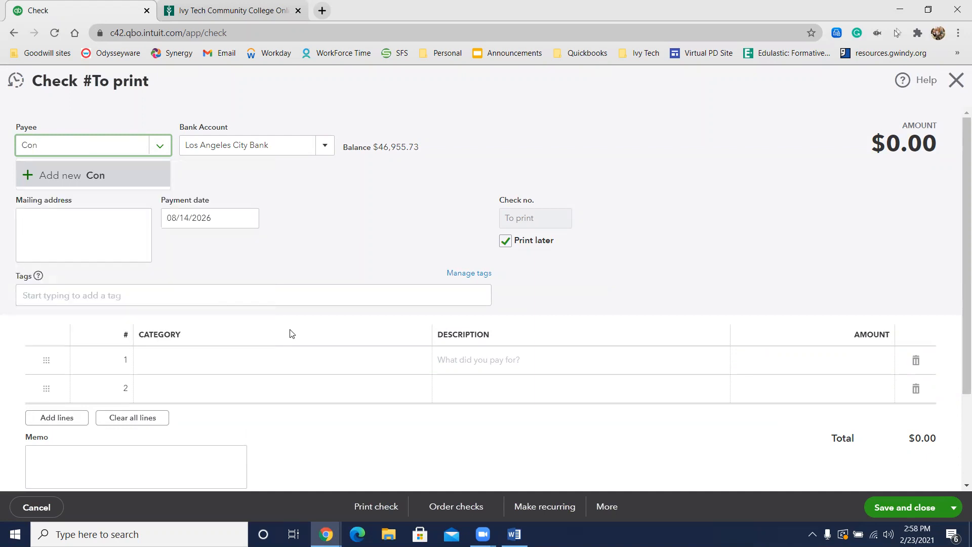
pyautogui.write('solidated Insurance')
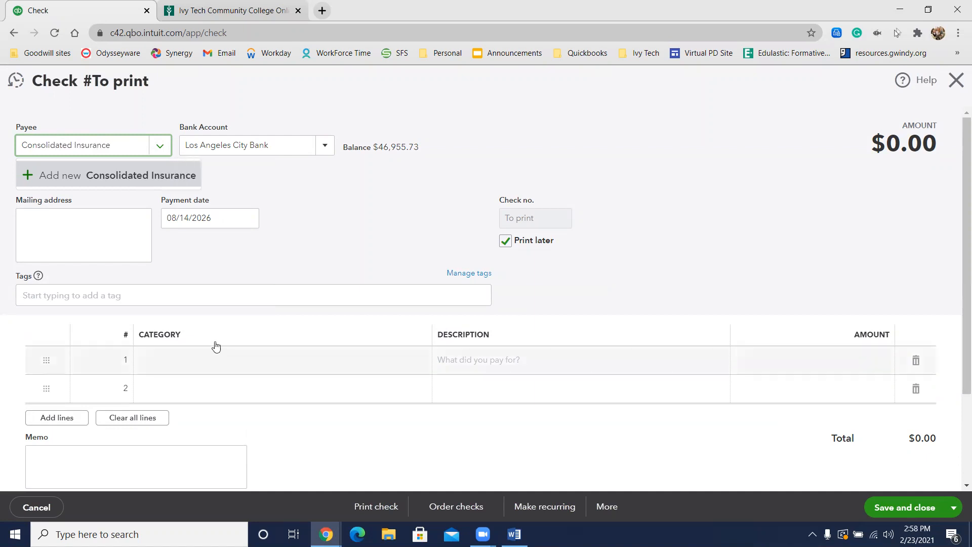
pyautogui.click(100, 184)
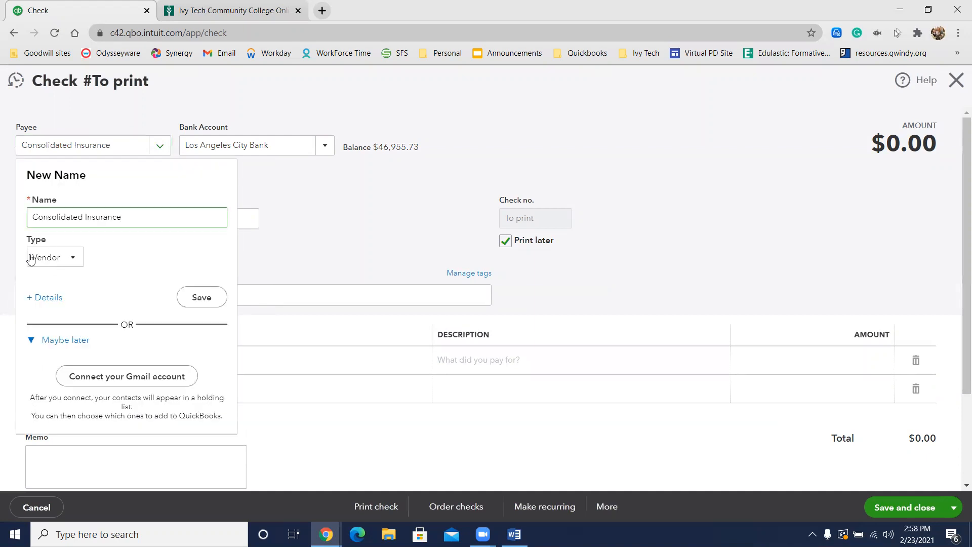
pyautogui.click(202, 298)
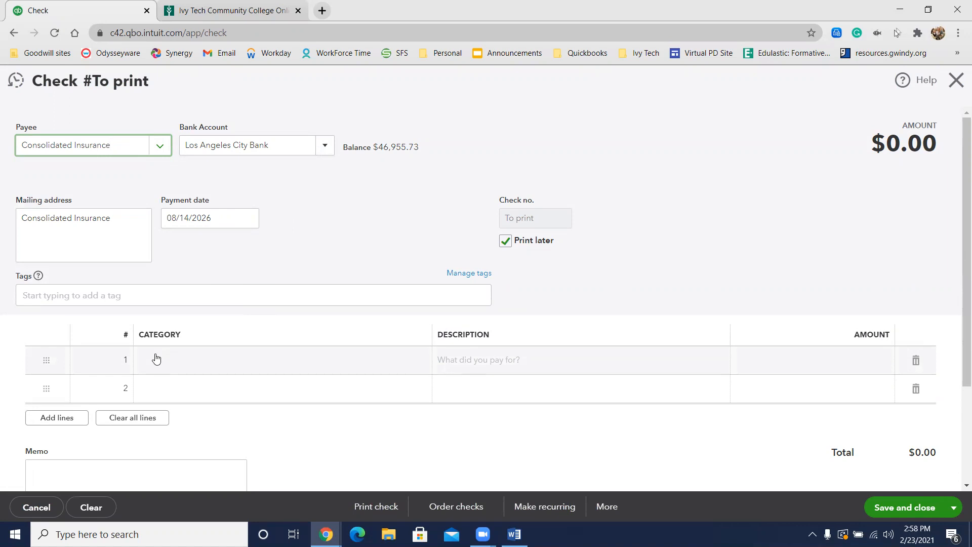
# Step: Enter Liability Insurance as a new category on the check's first line and open its account setup
pyautogui.click(169, 365)
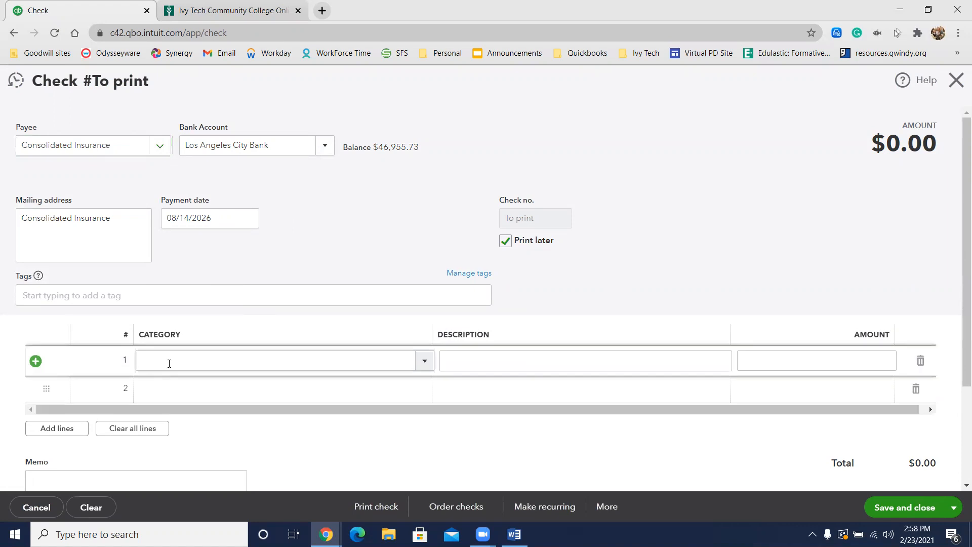
pyautogui.click(169, 363)
pyautogui.write('Liability Insurance')
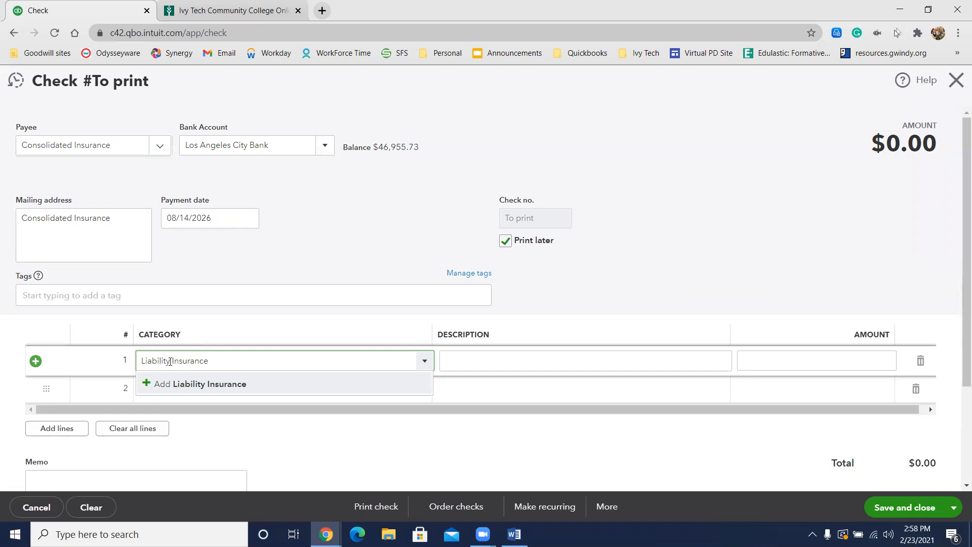
pyautogui.click(178, 384)
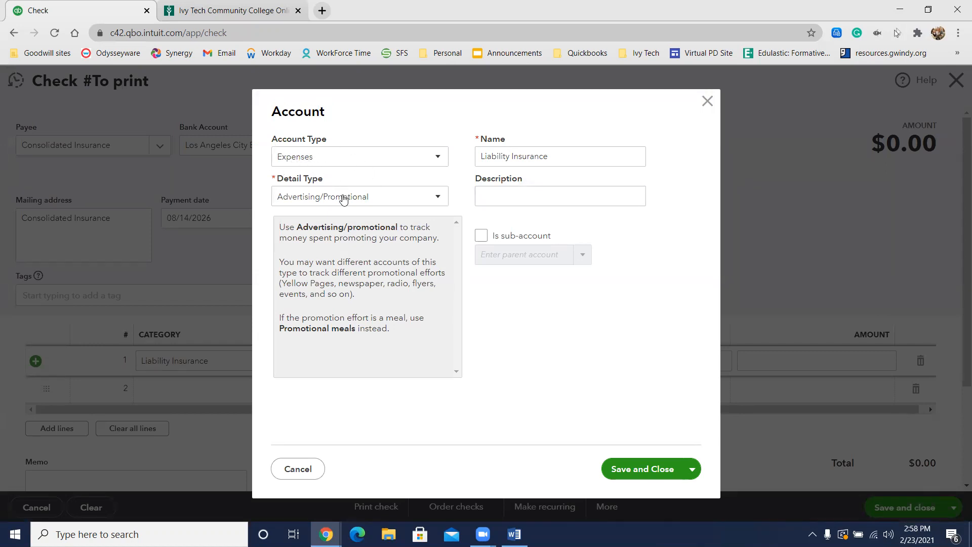
# Step: Set the Liability Insurance expense account's detail type to Insurance and save the account
pyautogui.click(371, 201)
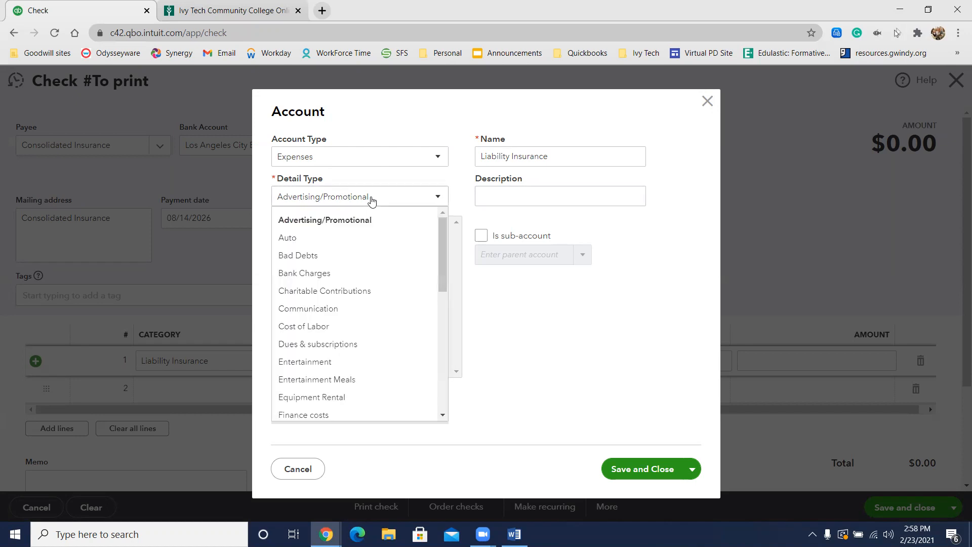
pyautogui.scroll(-3, 392, 311)
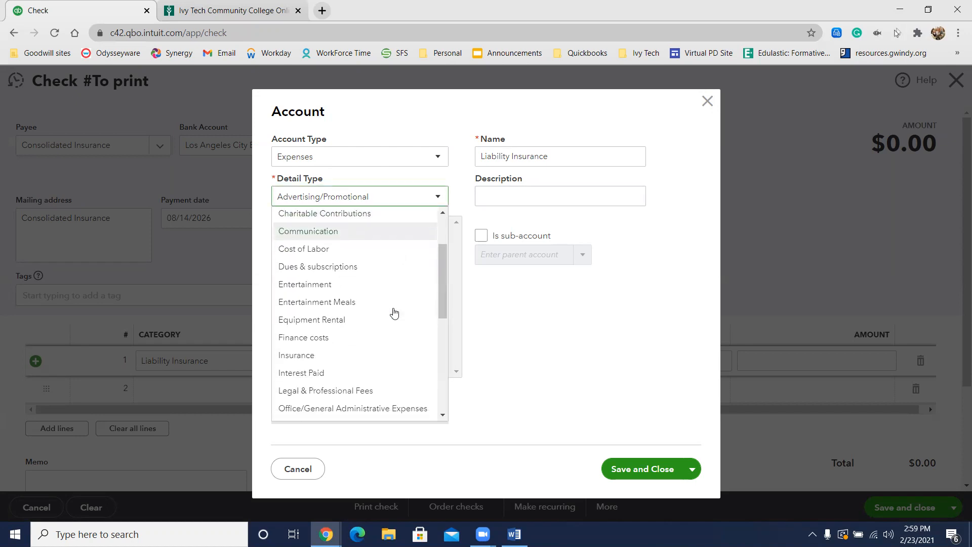
pyautogui.scroll(-4, 395, 312)
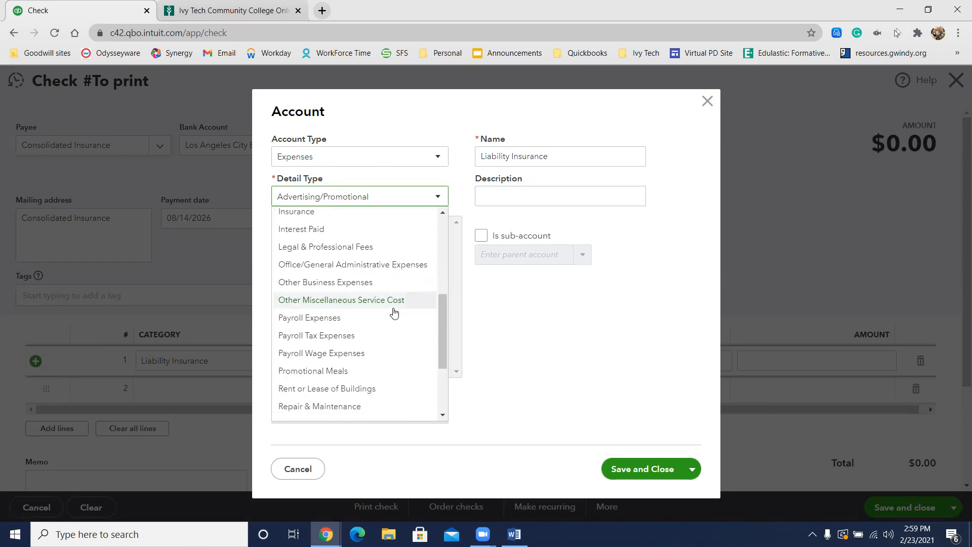
pyautogui.scroll(-3, 394, 312)
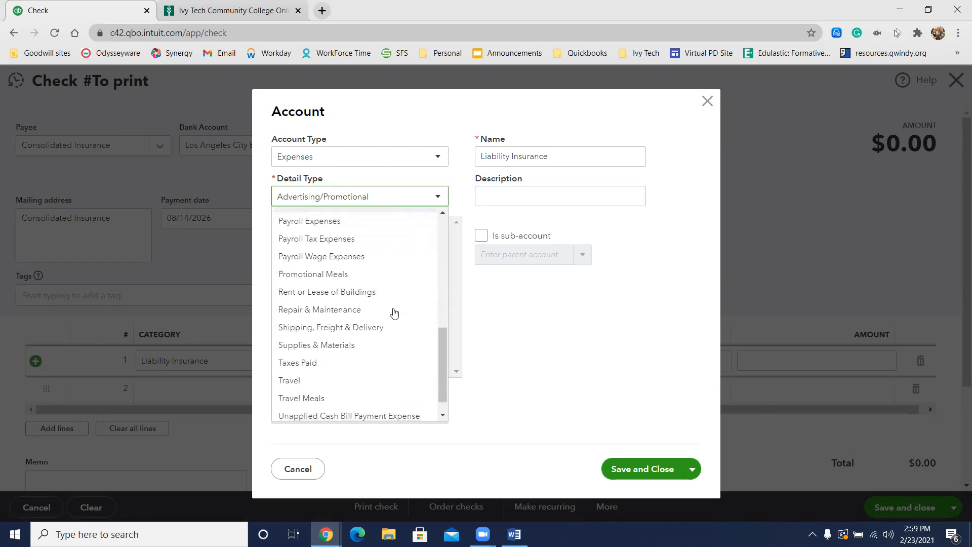
pyautogui.scroll(10, 394, 313)
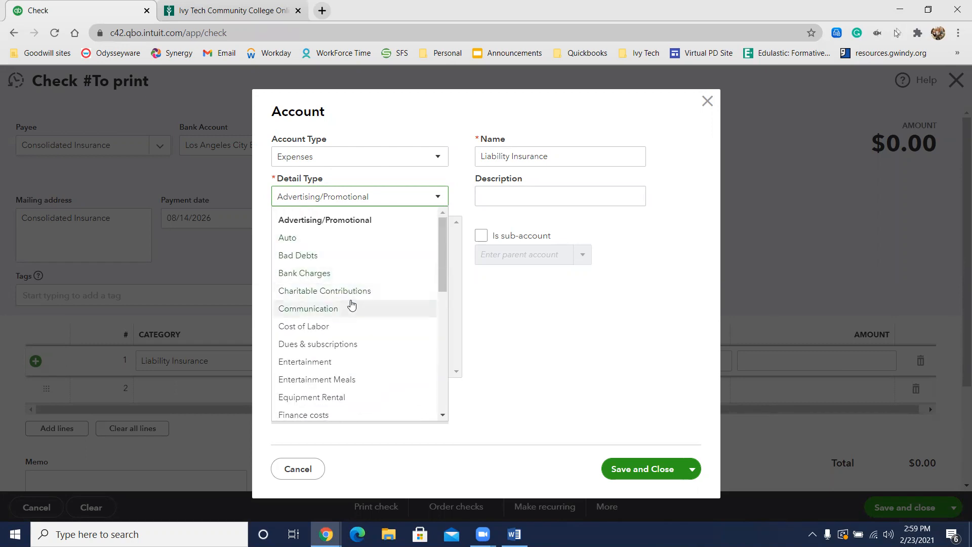
pyautogui.scroll(-2, 352, 378)
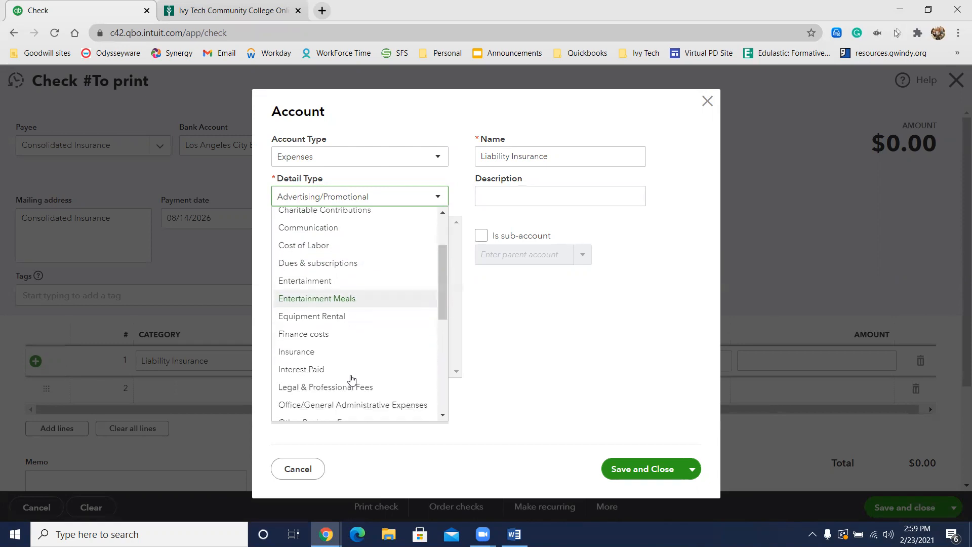
pyautogui.click(310, 353)
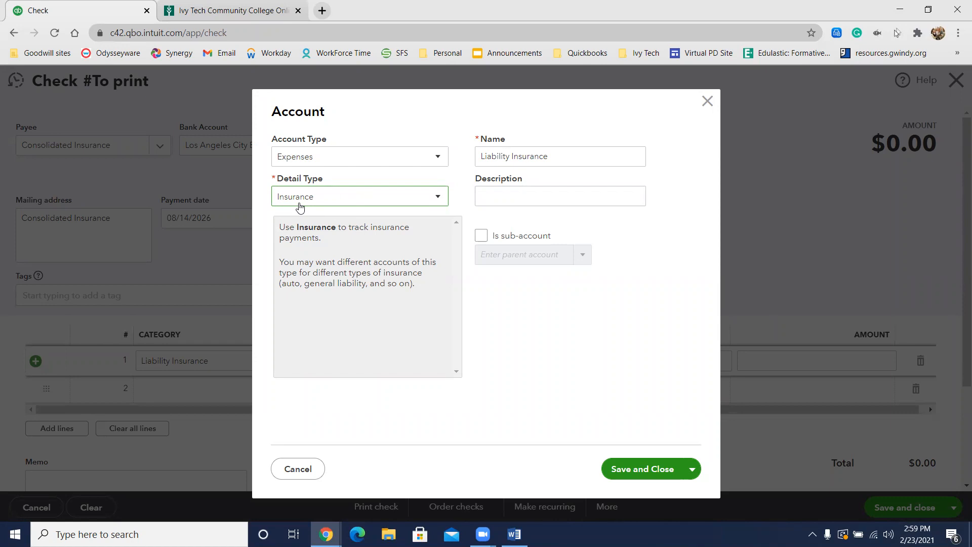
pyautogui.click(638, 468)
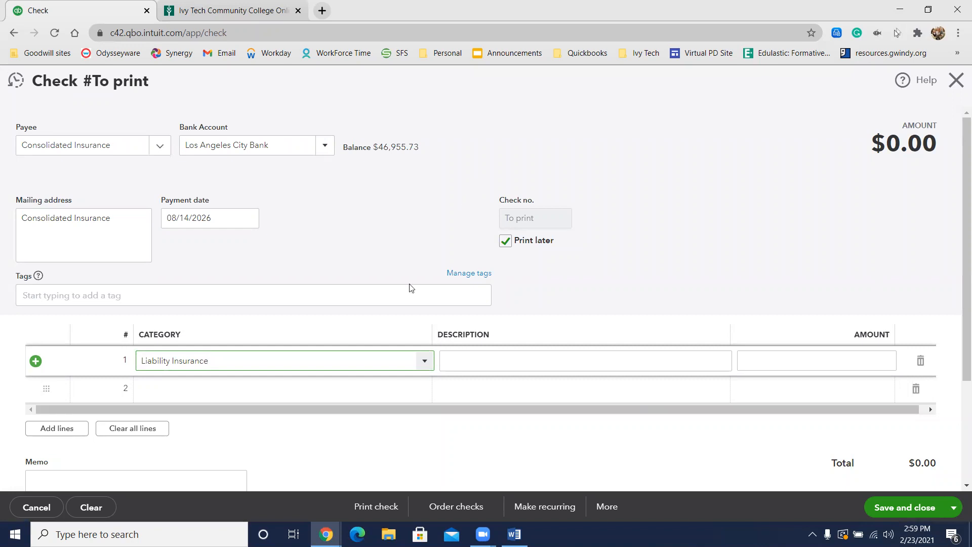
# Step: Give the Liability Insurance line an amount of 204 and the description August 2026 Insurance
pyautogui.click(856, 361)
pyautogui.write('204')
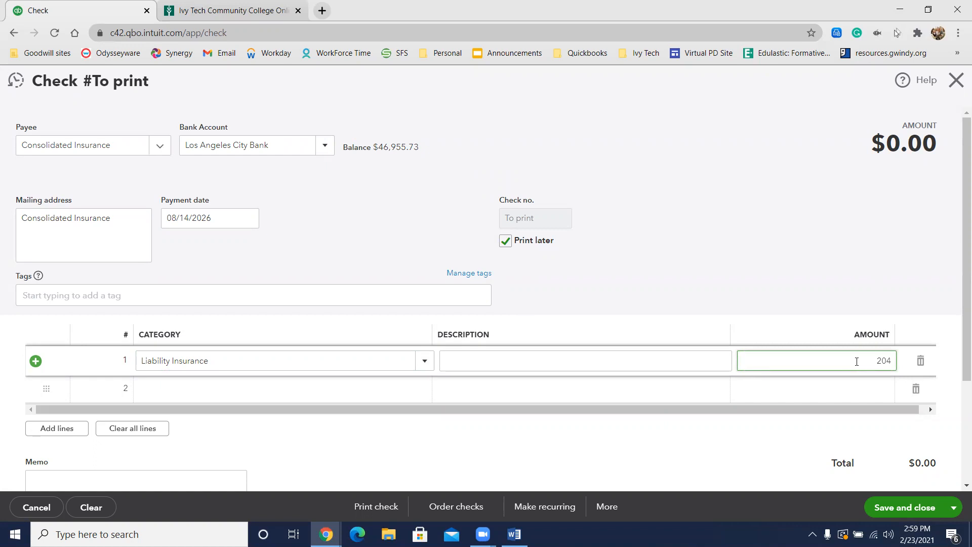
pyautogui.click(565, 363)
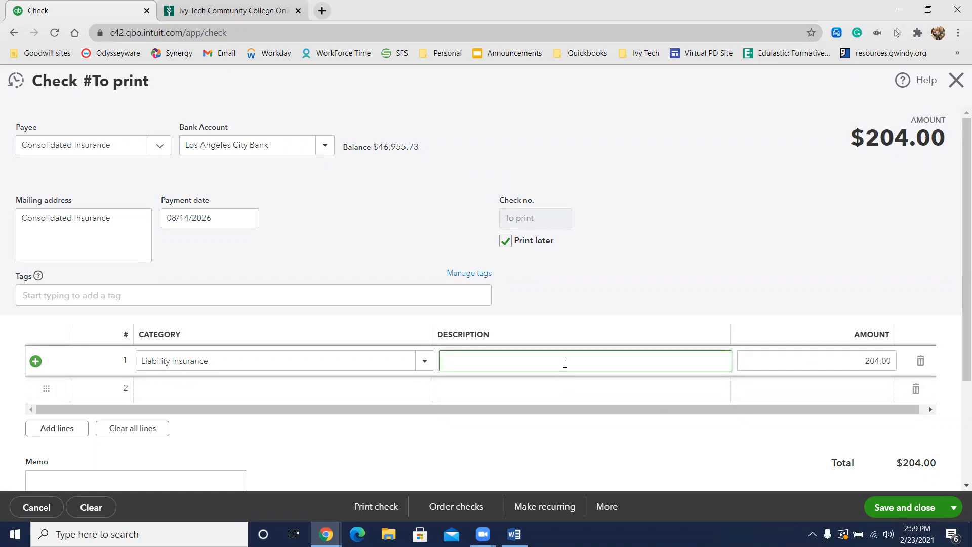
pyautogui.write('August 2026')
pyautogui.write('Insurance')
# Step: Save the Consolidated Insurance check and start another new check
pyautogui.scroll(-2, 627, 266)
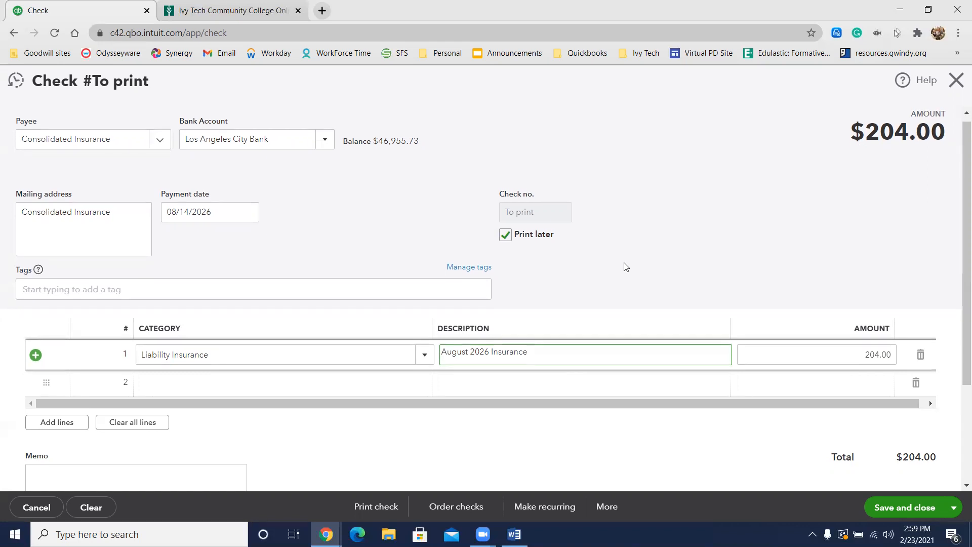
pyautogui.click(952, 508)
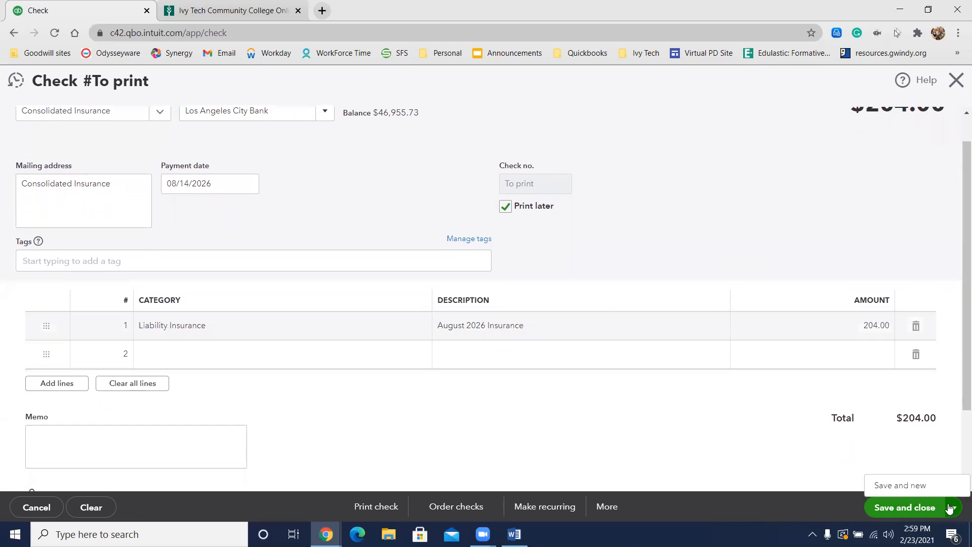
pyautogui.click(916, 488)
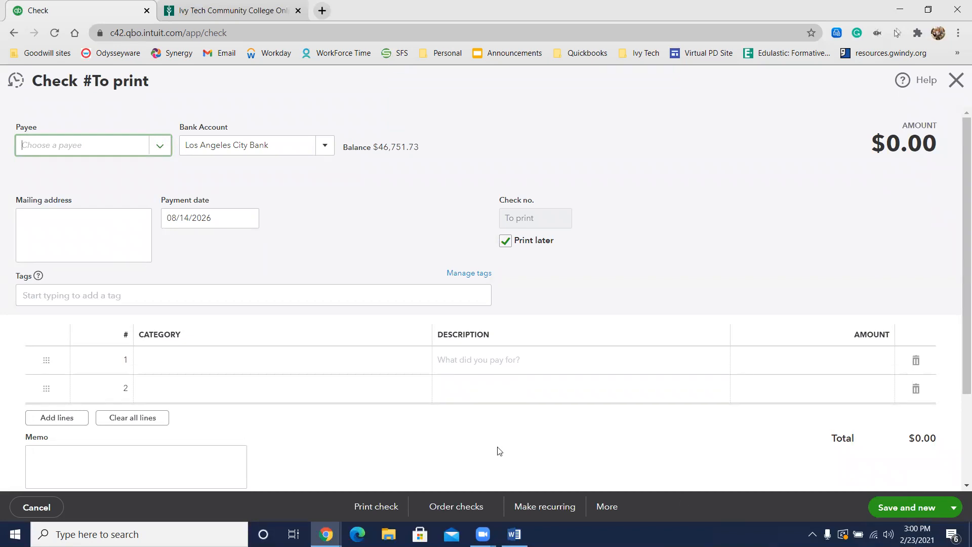
# Step: Turn off Print later for the new check and set its check number to 10010
pyautogui.click(535, 218)
pyautogui.click(505, 241)
pyautogui.doubleClick(522, 217)
pyautogui.write('10010')
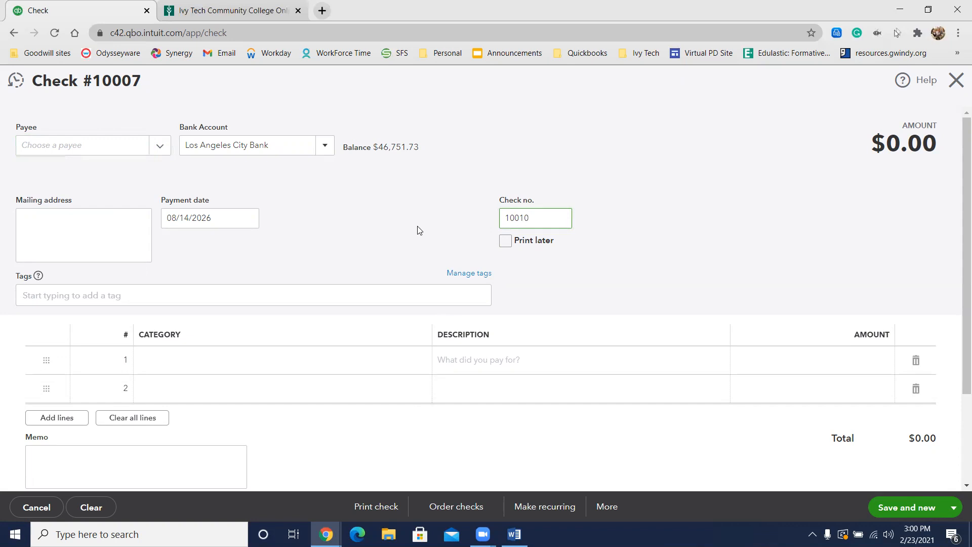
pyautogui.click(86, 147)
pyautogui.write('City C')
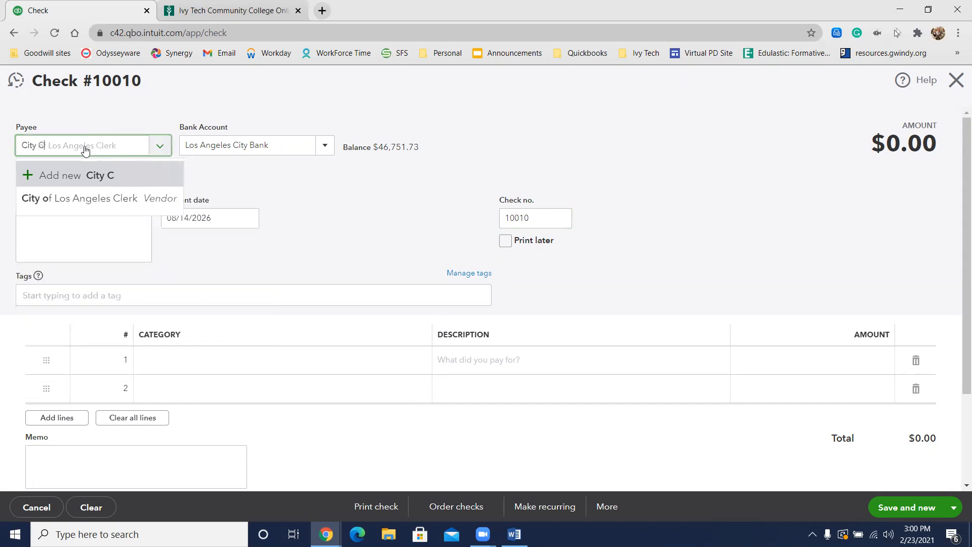
pyautogui.write('redit U')
pyautogui.press('BackSpace')
pyautogui.press('BackSpace')
pyautogui.press('BackSpace')
pyautogui.press('BackSpace')
pyautogui.press('BackSpace')
pyautogui.press('BackSpace')
pyautogui.press('BackSpace')
pyautogui.press('BackSpace')
pyautogui.press('BackSpace')
pyautogui.press('BackSpace')
pyautogui.press('BackSpace')
pyautogui.press('BackSpace')
pyautogui.write('Sadies')
# Step: Enter City Credit Union as the check's payee and save it as a new vendor
pyautogui.press('BackSpace')
pyautogui.press('BackSpace')
pyautogui.press('BackSpace')
pyautogui.press('BackSpace')
pyautogui.press('BackSpace')
pyautogui.press('BackSpace')
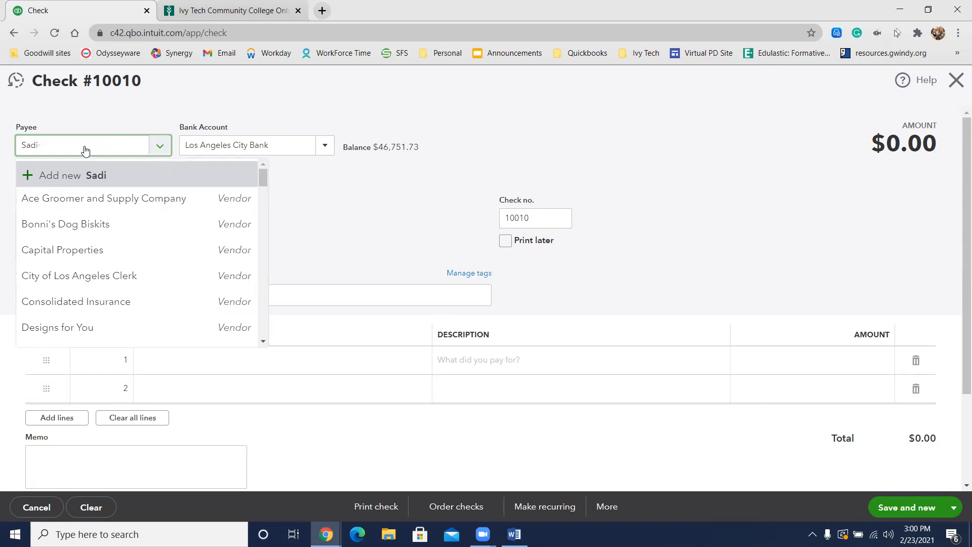
pyautogui.write('Cir')
pyautogui.press('BackSpace')
pyautogui.write('ty Credit IU')
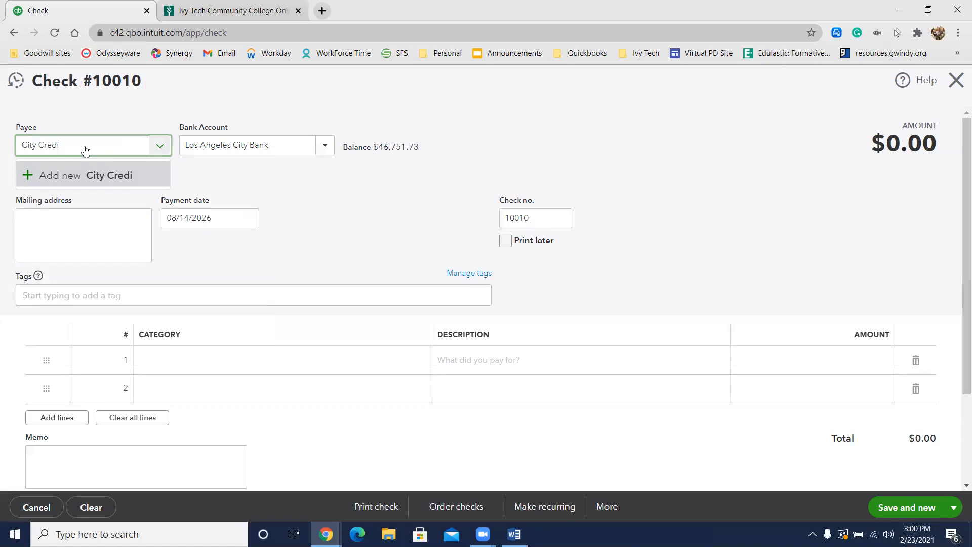
pyautogui.press('BackSpace')
pyautogui.press('BackSpace')
pyautogui.press('BackSpace')
pyautogui.write('Union')
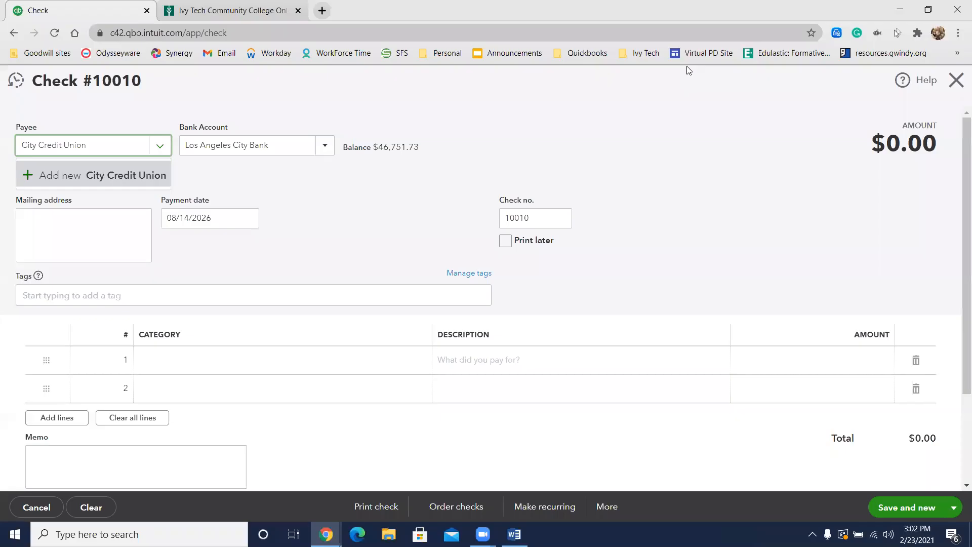
pyautogui.click(91, 178)
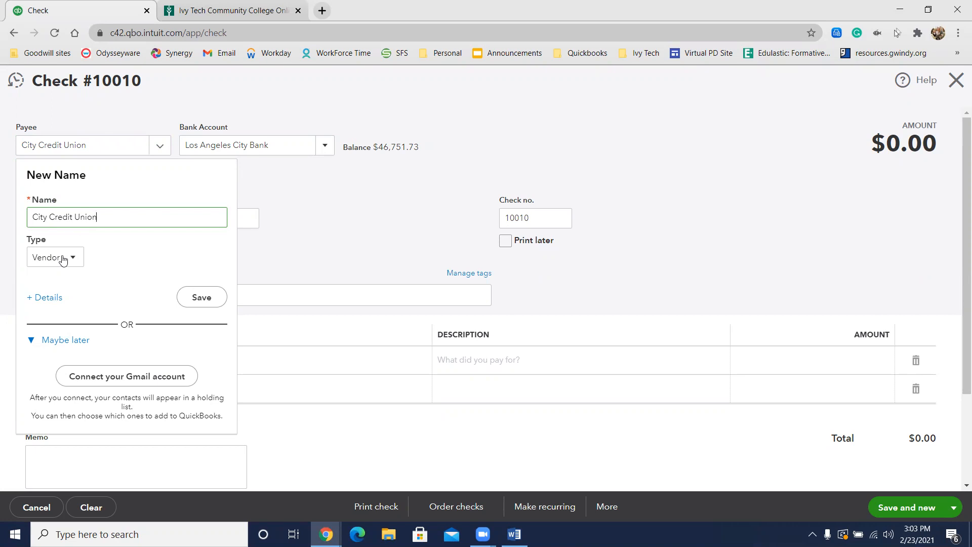
pyautogui.click(203, 298)
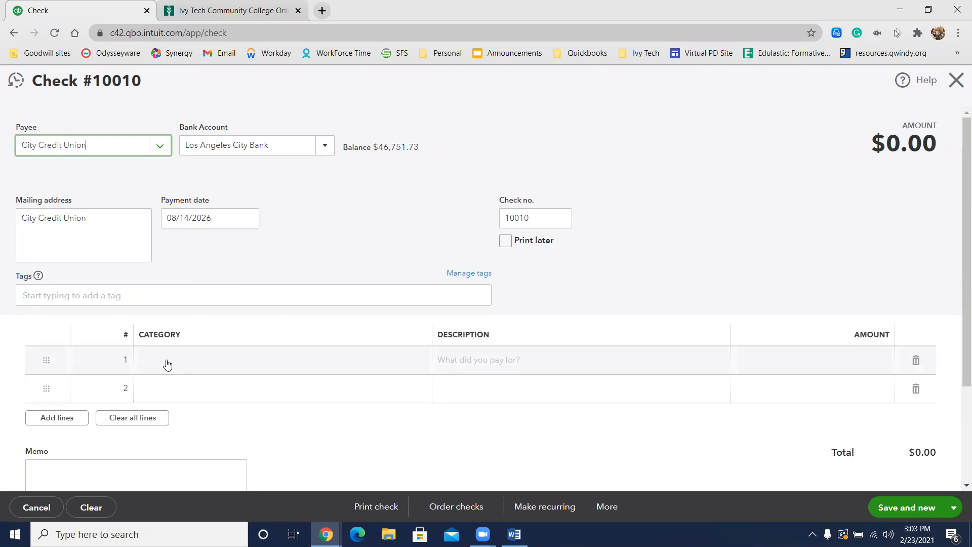
# Step: Assign the check's first line to the existing City Credit Union credit card account with an amount of 110.35
pyautogui.click(167, 362)
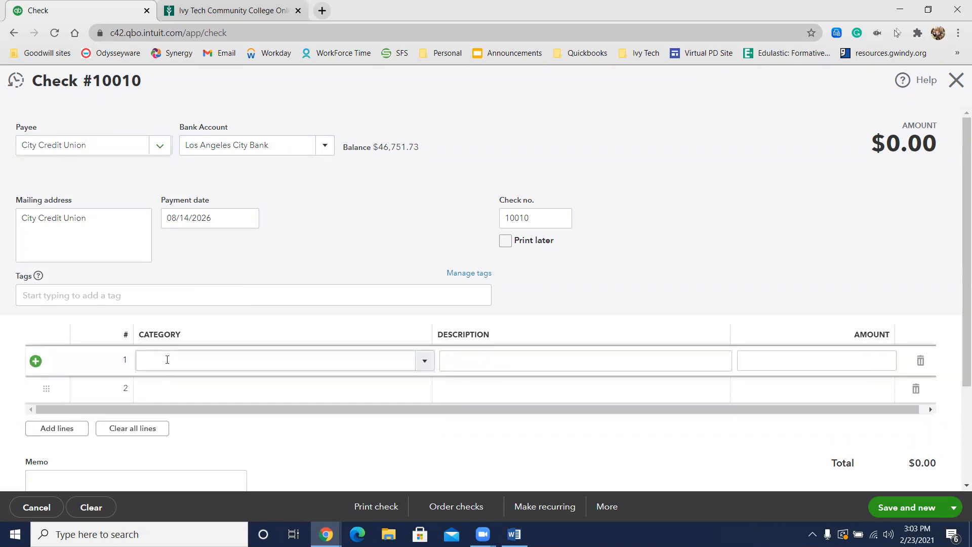
pyautogui.click(167, 359)
pyautogui.write('City Credit ')
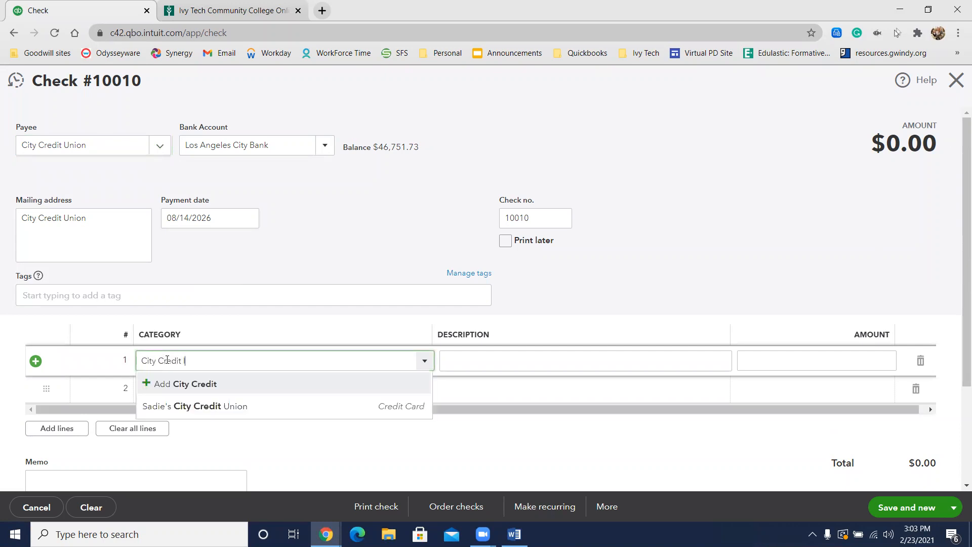
pyautogui.write('Union')
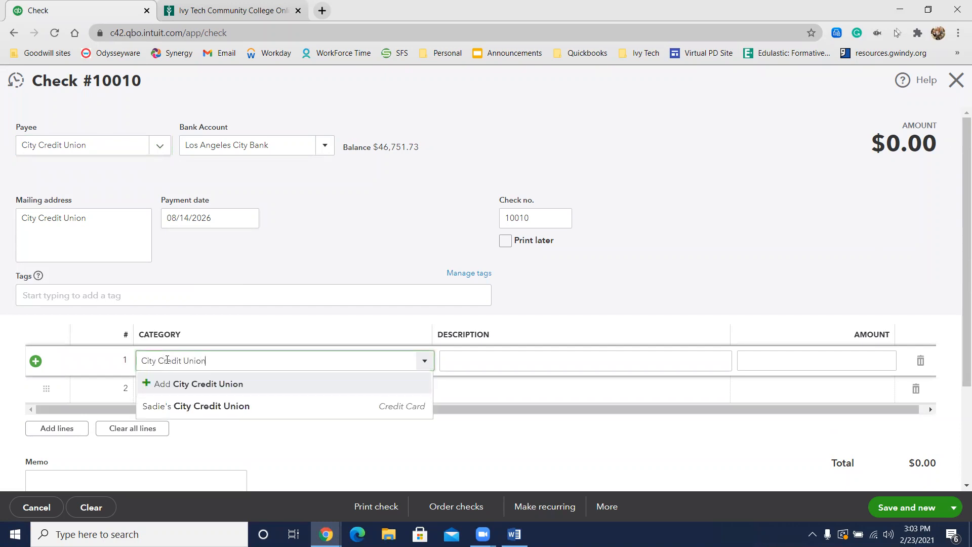
pyautogui.click(233, 406)
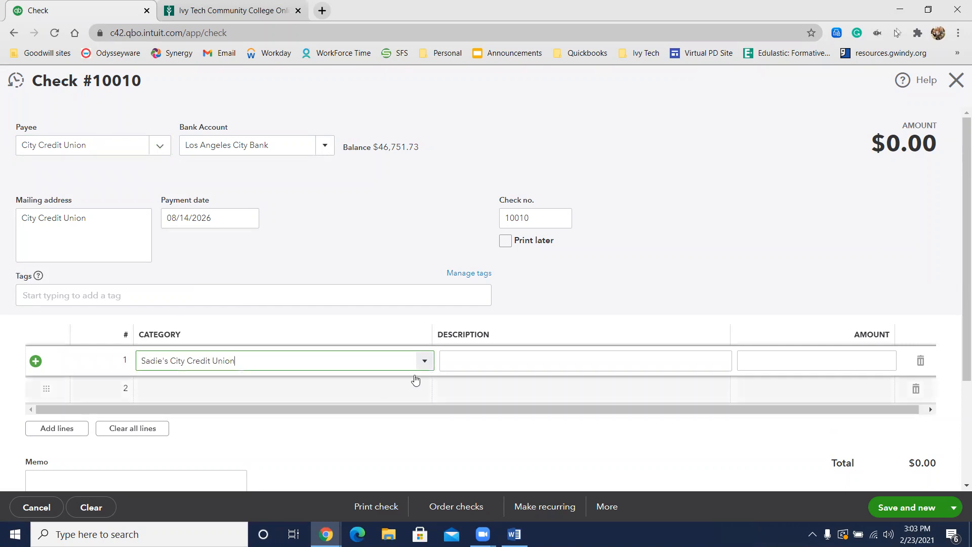
pyautogui.click(755, 353)
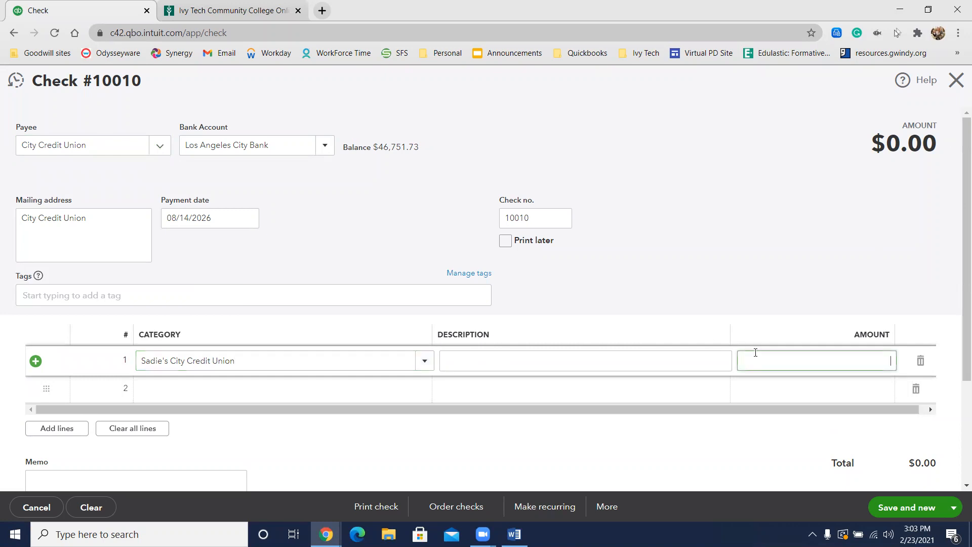
pyautogui.write('110.35')
pyautogui.click(775, 253)
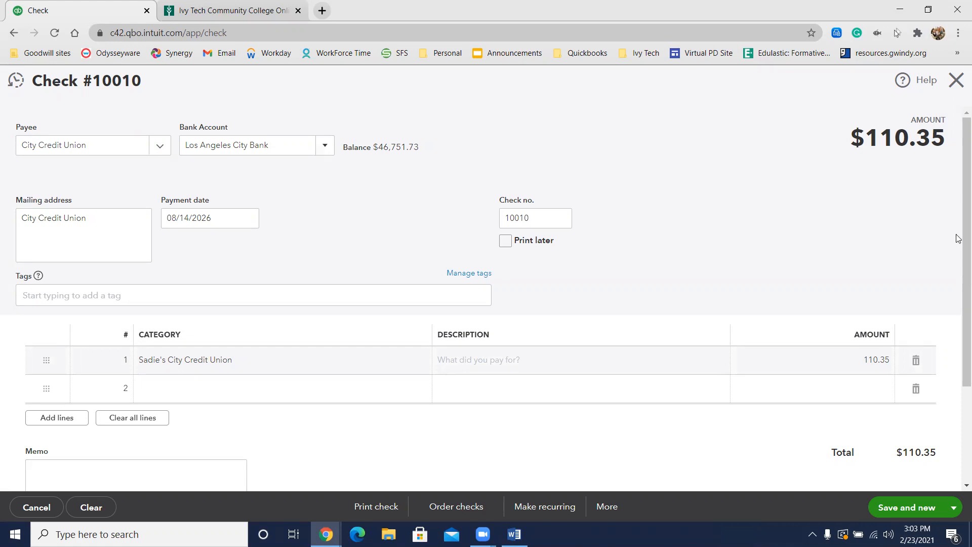
# Step: Save the City Credit Union check and close the check form
pyautogui.scroll(-3, 943, 258)
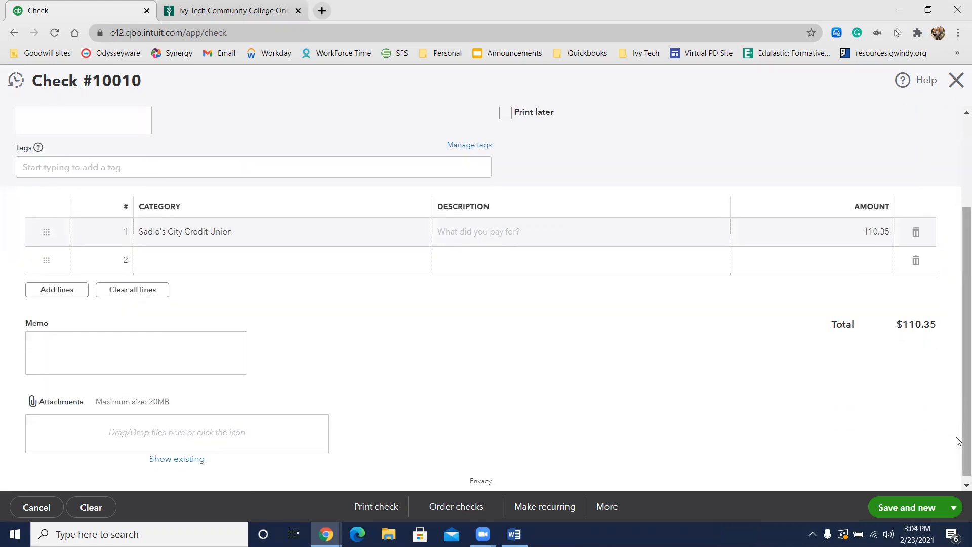
pyautogui.click(953, 507)
pyautogui.click(923, 486)
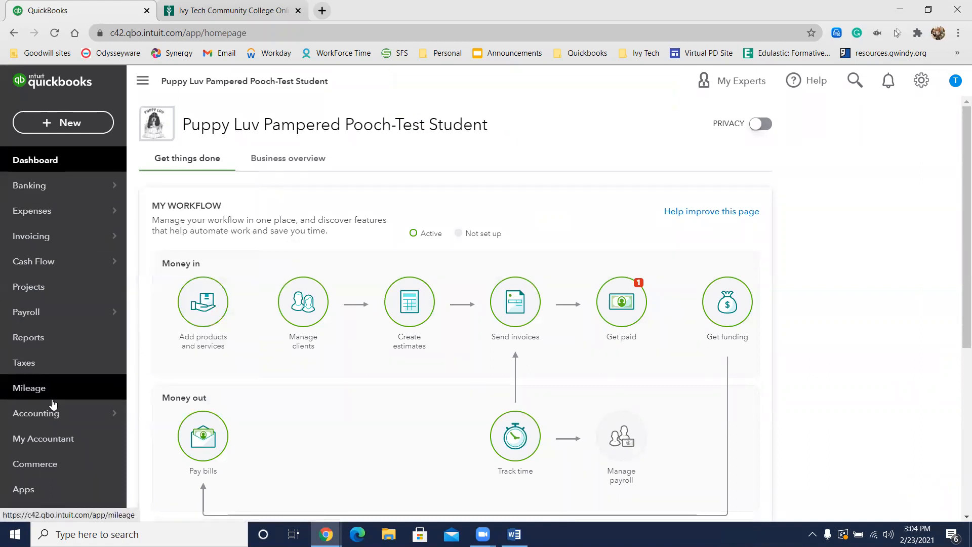
# Step: Open the company's Chart of Accounts and review the account balances, including the City Credit Union credit card account
pyautogui.moveTo(94, 413)
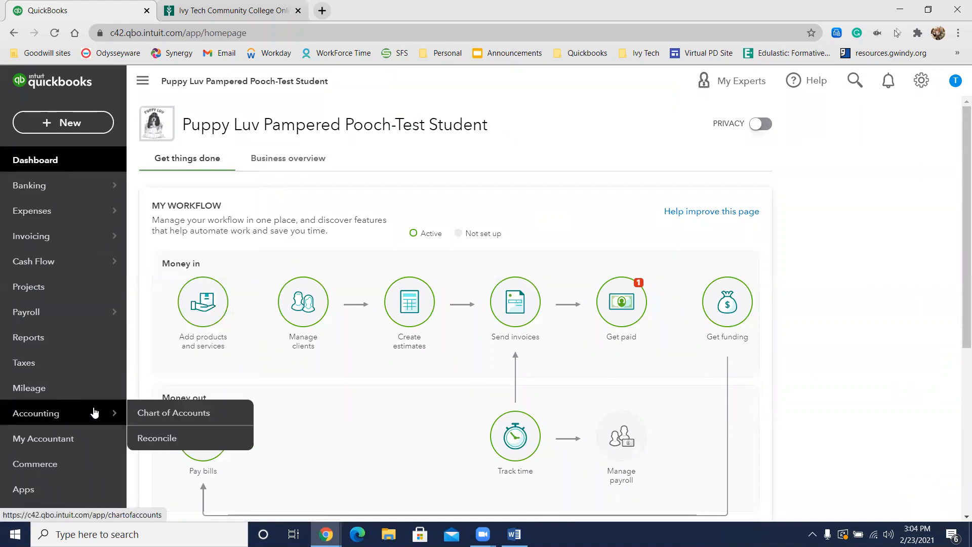
pyautogui.click(167, 414)
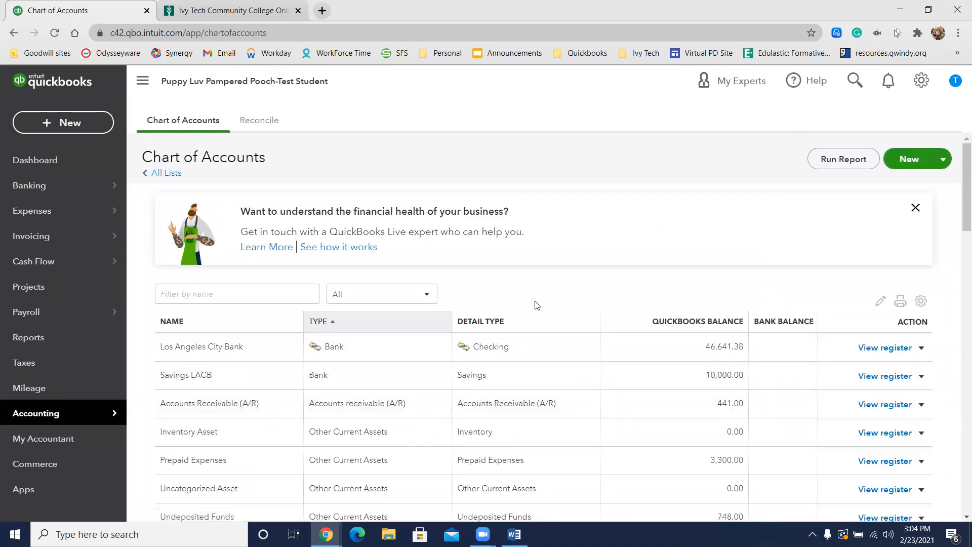
pyautogui.scroll(-1, 537, 306)
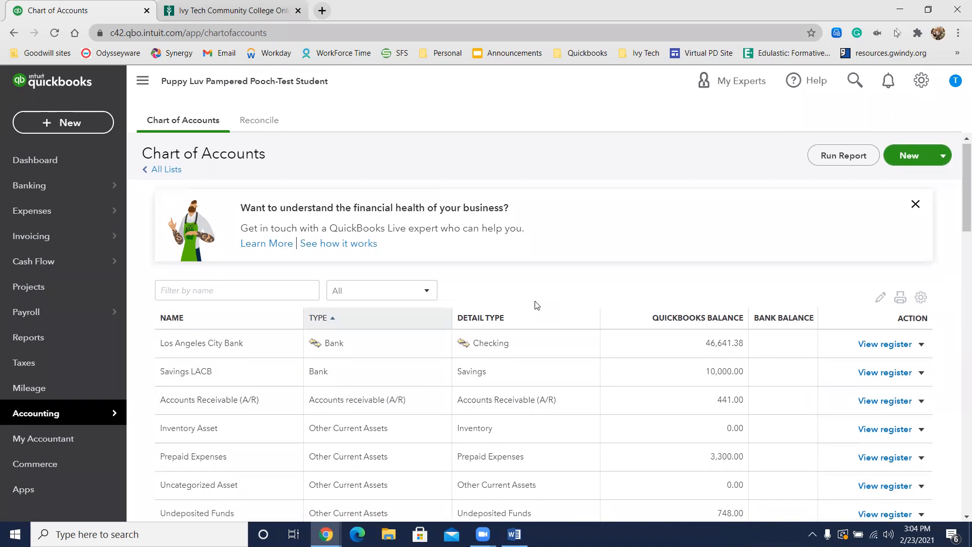
pyautogui.scroll(-4, 536, 304)
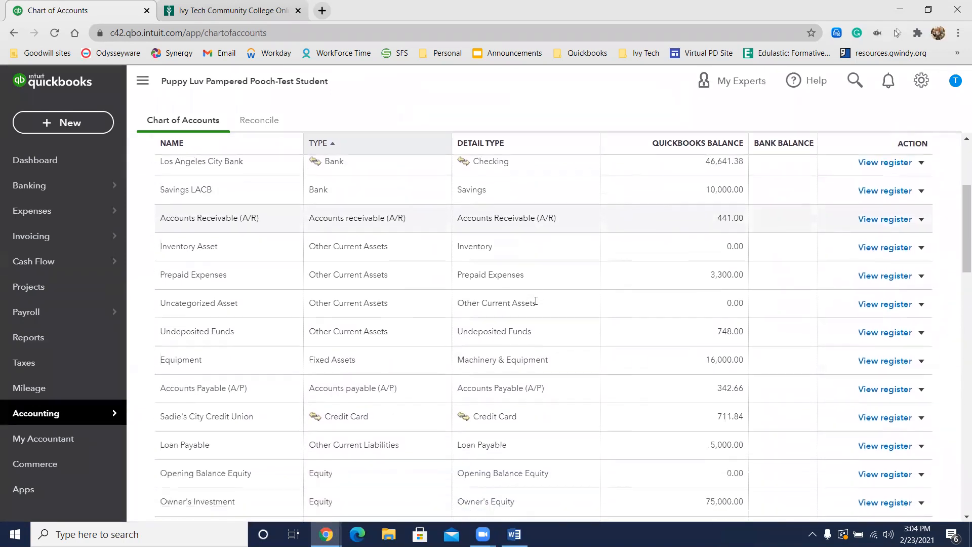